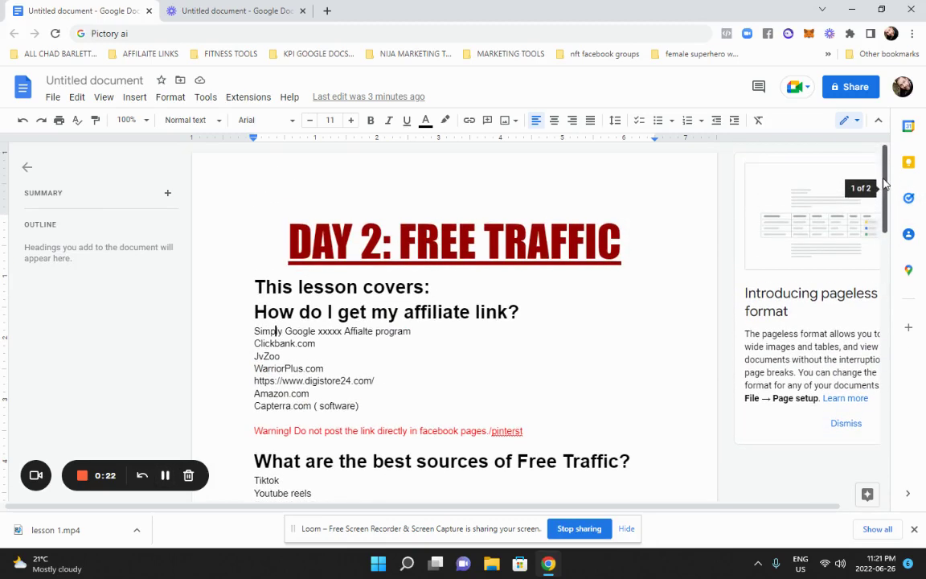
Step: Review the lesson outline and the line on Googling an affiliate program under "How do I get my affiliate link?"
scroll(889, 201, down, 1)
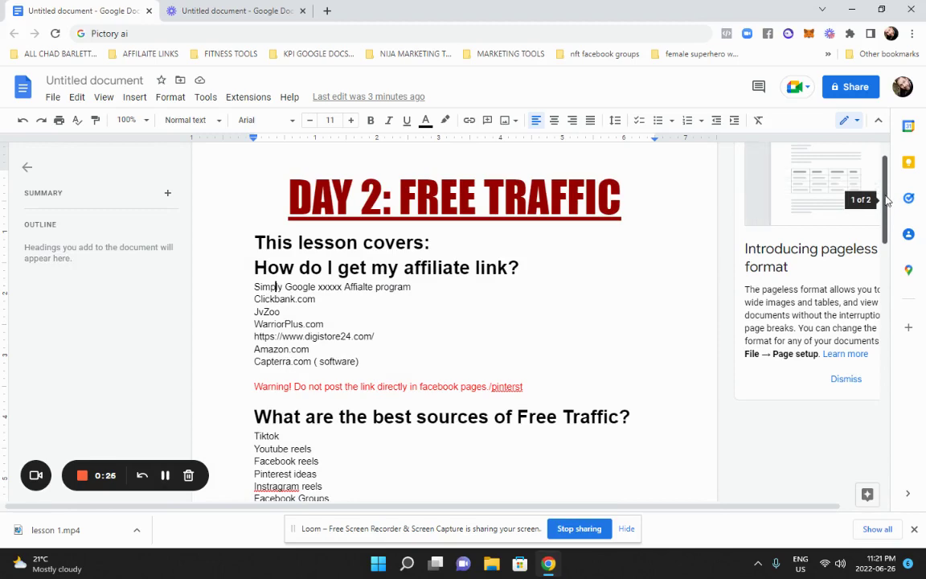
scroll(888, 202, down, 1)
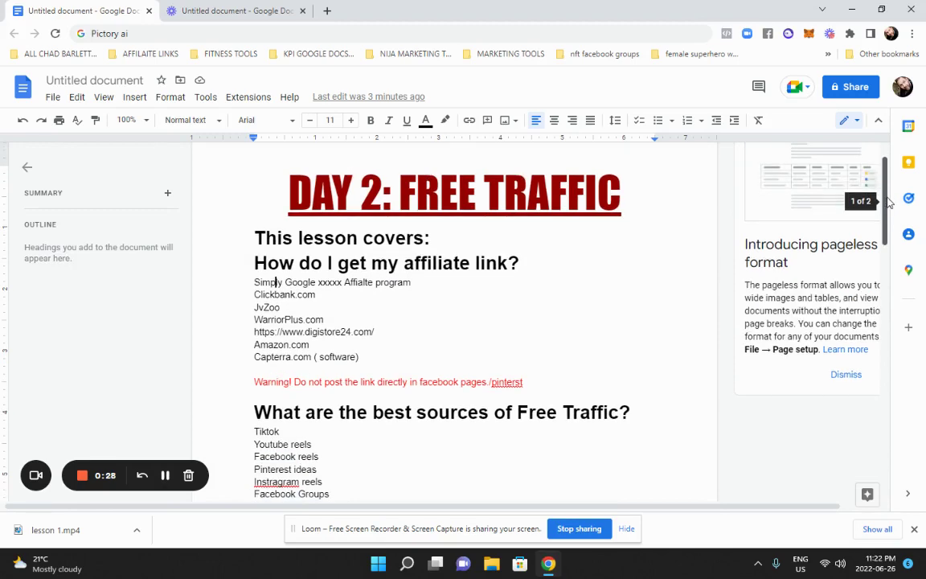
drag(888, 201, 904, 187)
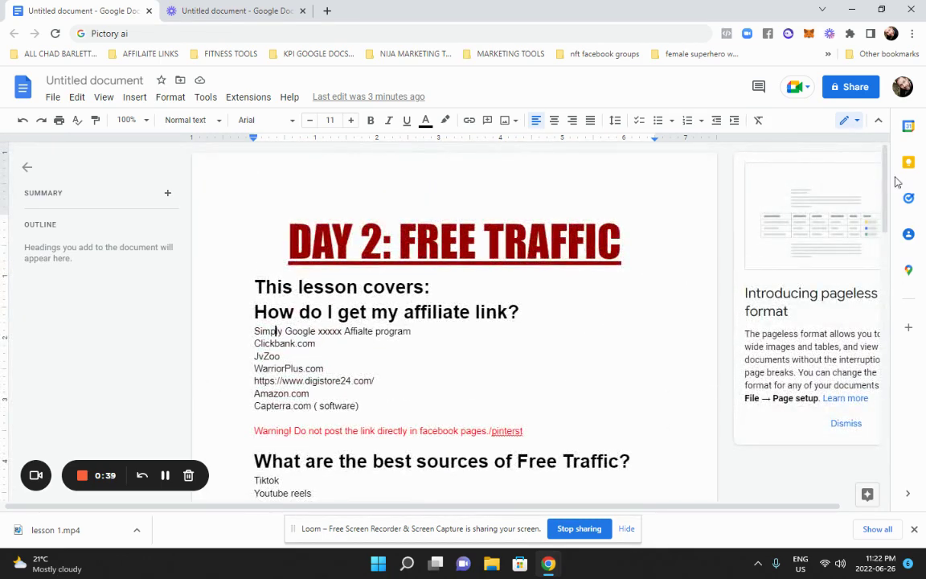
key(alt+Tab)
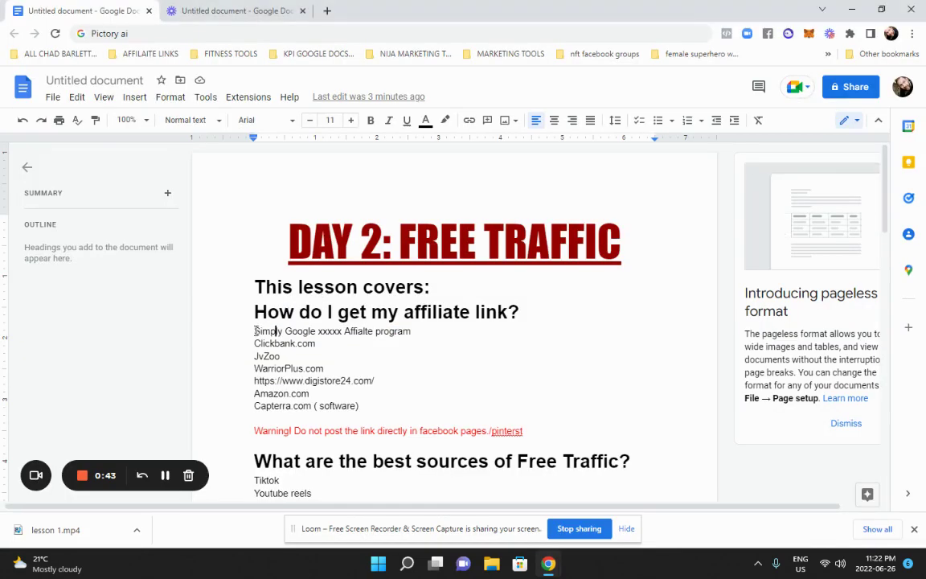
drag(254, 331, 419, 414)
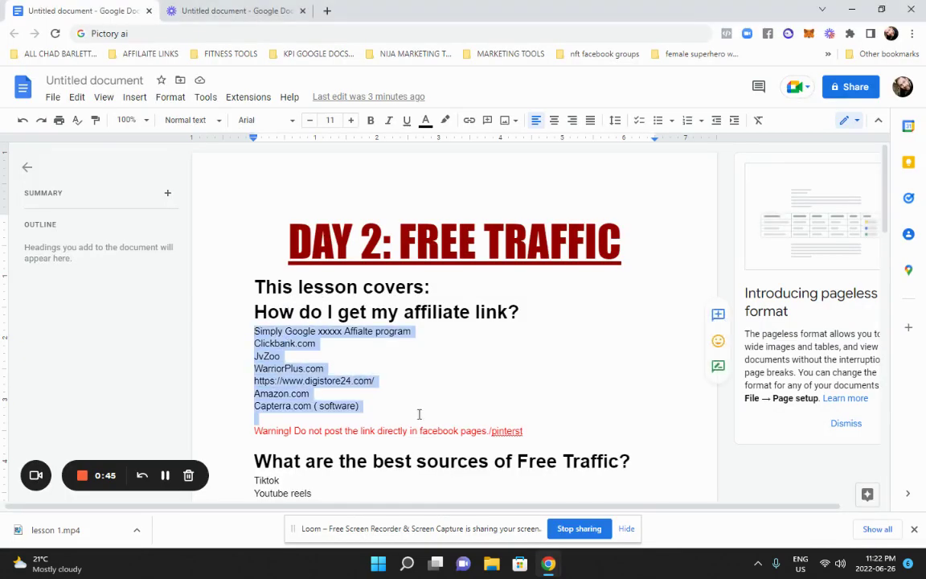
click(271, 331)
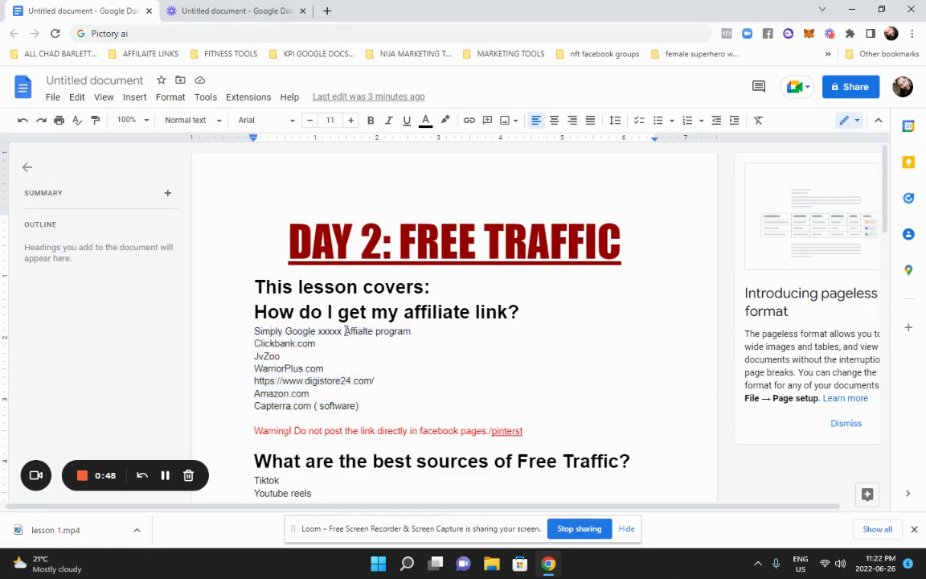
drag(336, 333, 385, 337)
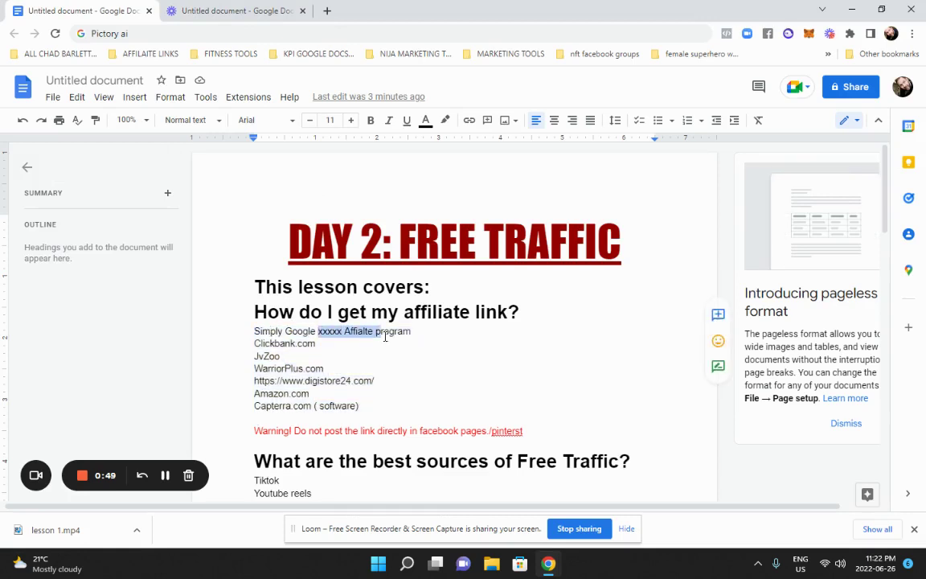
double_click(329, 331)
drag(350, 330, 421, 330)
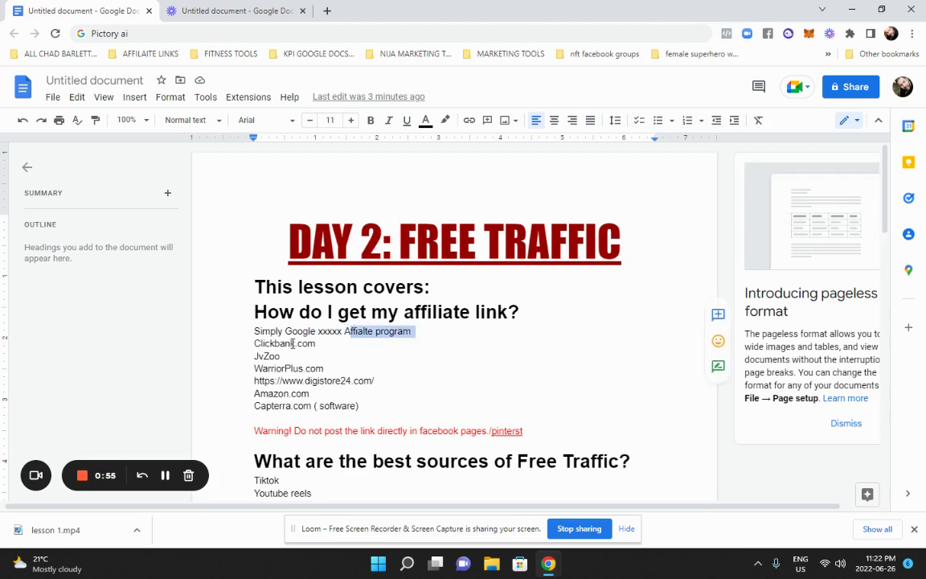
Step: Go through the listed affiliate networks, from Clickbank.com and JvZoo to Amazon.com and Capterra.com
drag(254, 344, 297, 343)
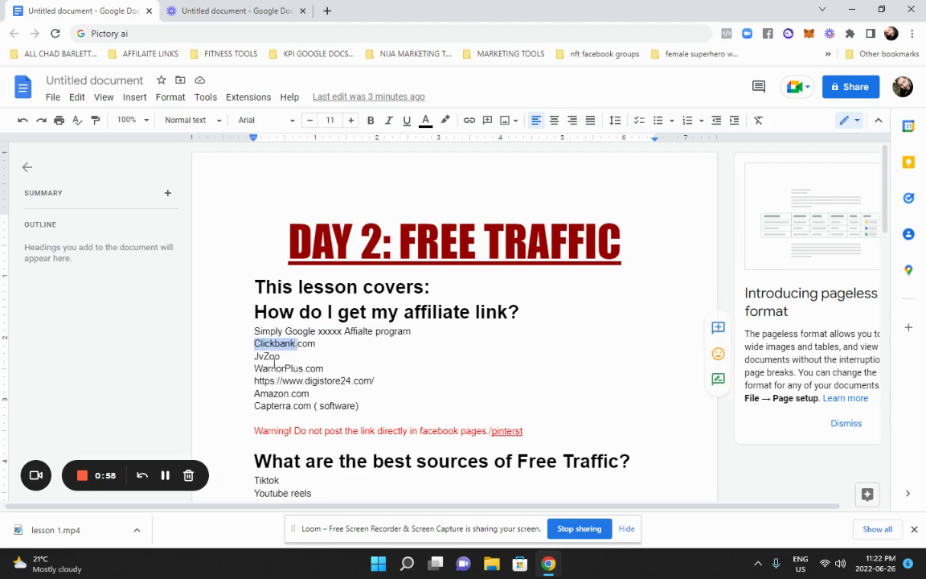
click(268, 355)
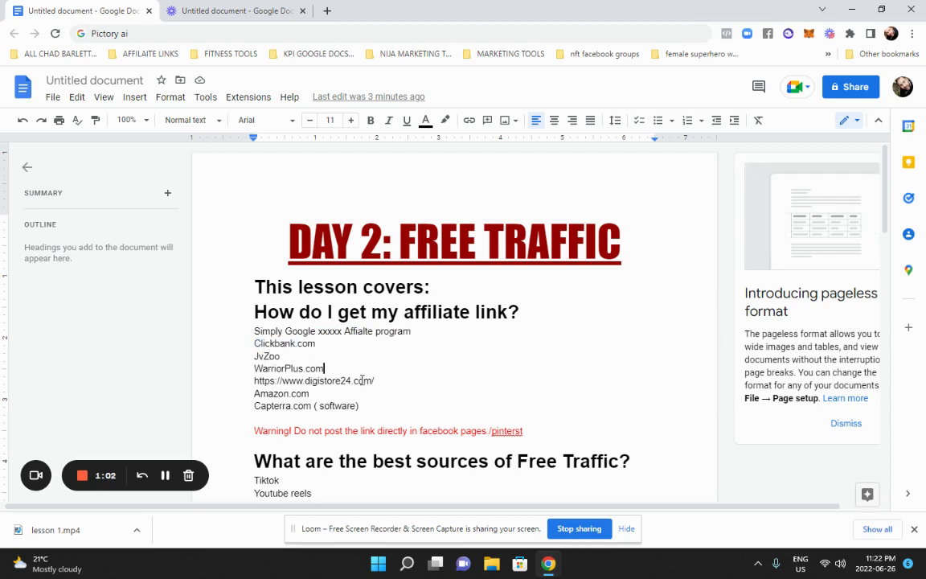
drag(314, 394, 254, 381)
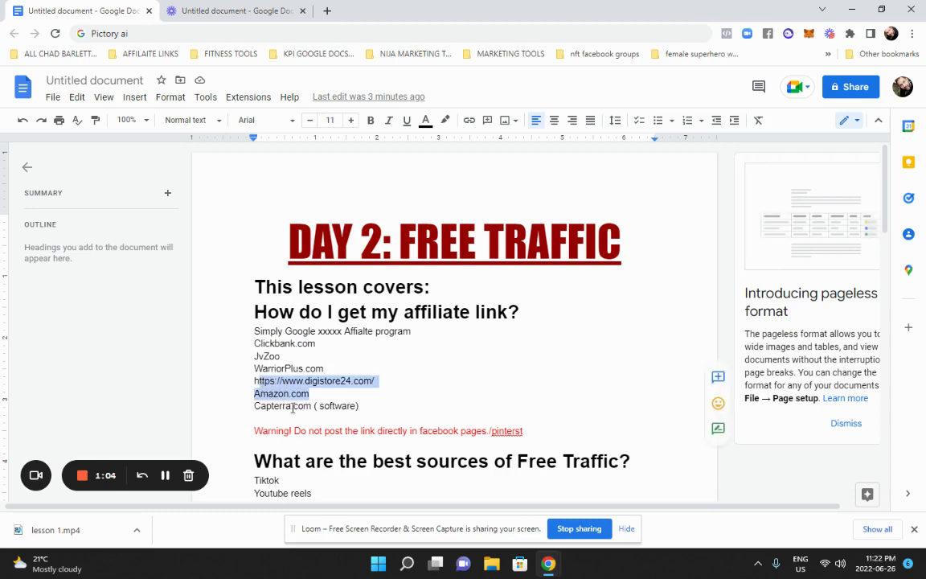
click(311, 407)
mouse_move(311, 406)
mouse_down()
mouse_move(256, 407)
mouse_move(316, 407)
mouse_up()
click(298, 406)
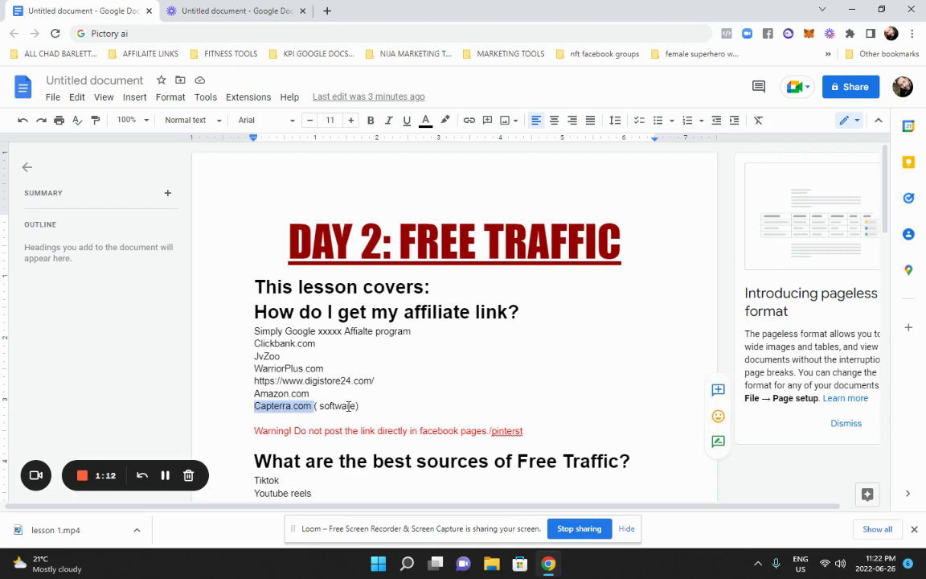
drag(315, 407, 263, 405)
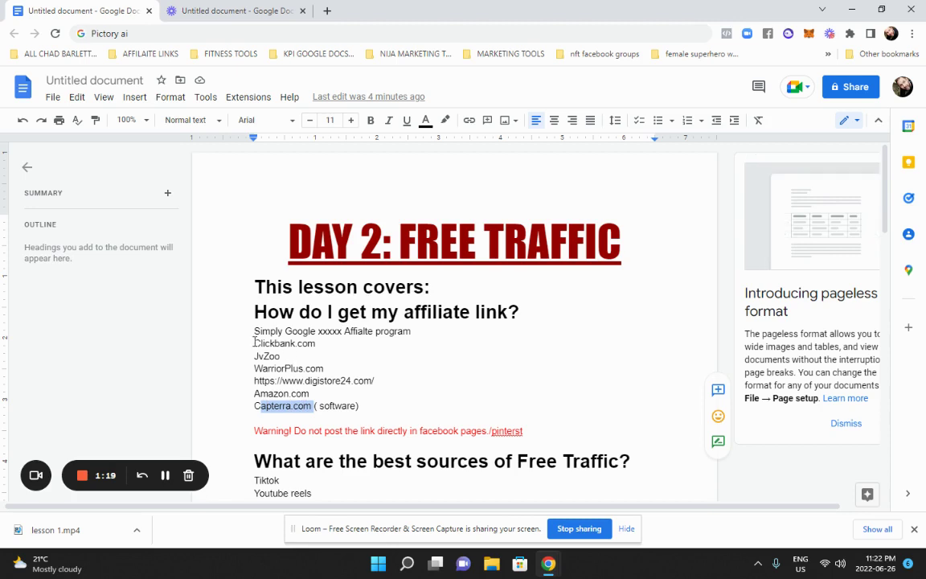
drag(254, 344, 313, 343)
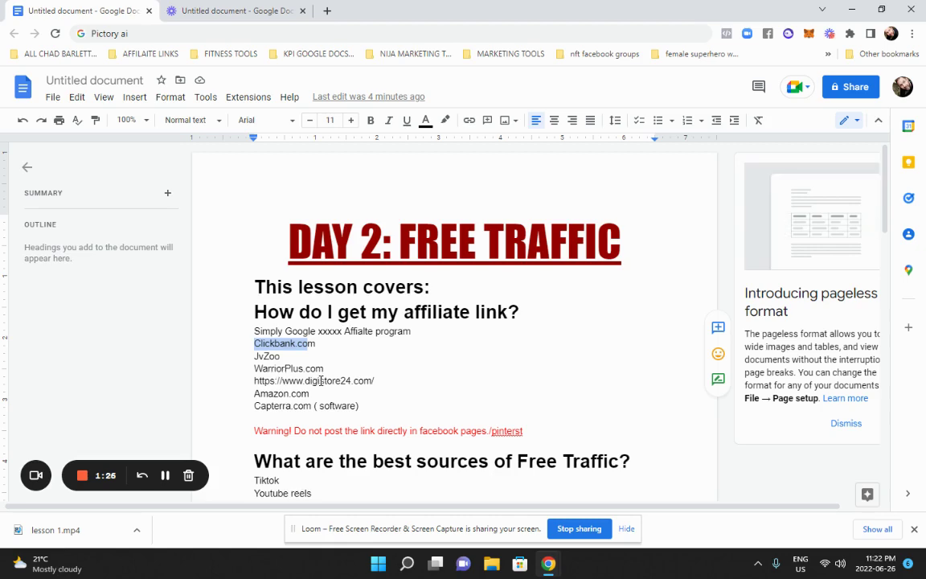
Step: Switch to the ClickBank dashboard window and open the Affiliate Marketplace
key(alt+Tab)
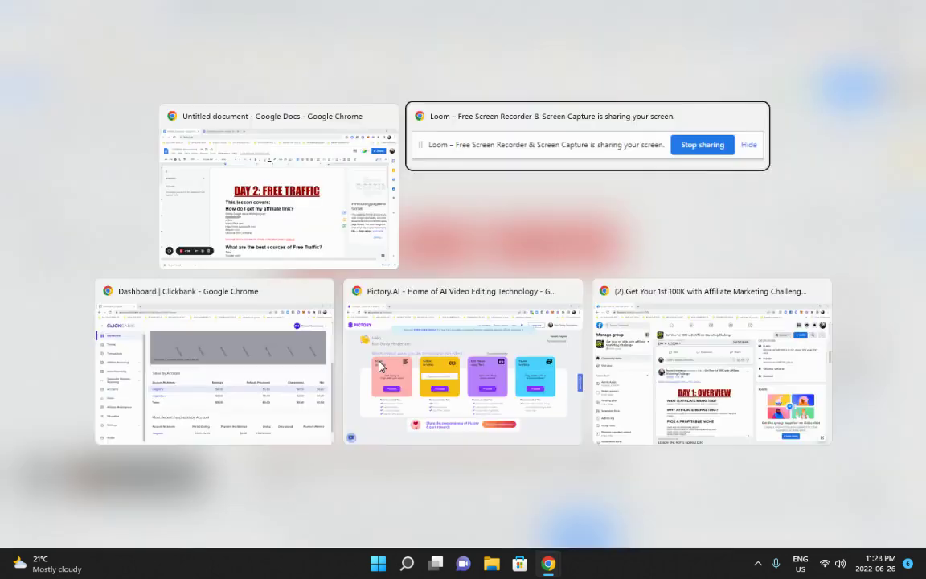
key(alt+Tab)
key(alt+Tab)
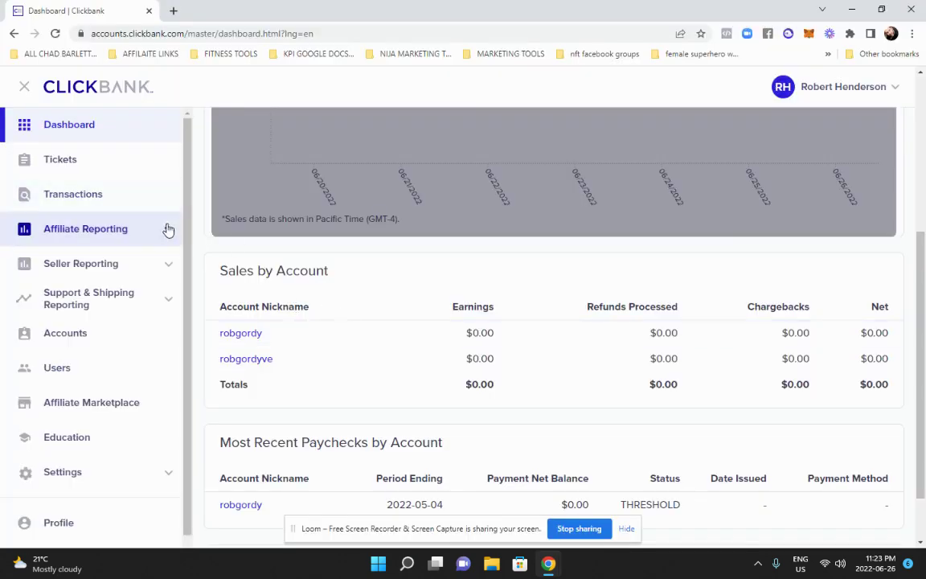
scroll(78, 202, up, 4)
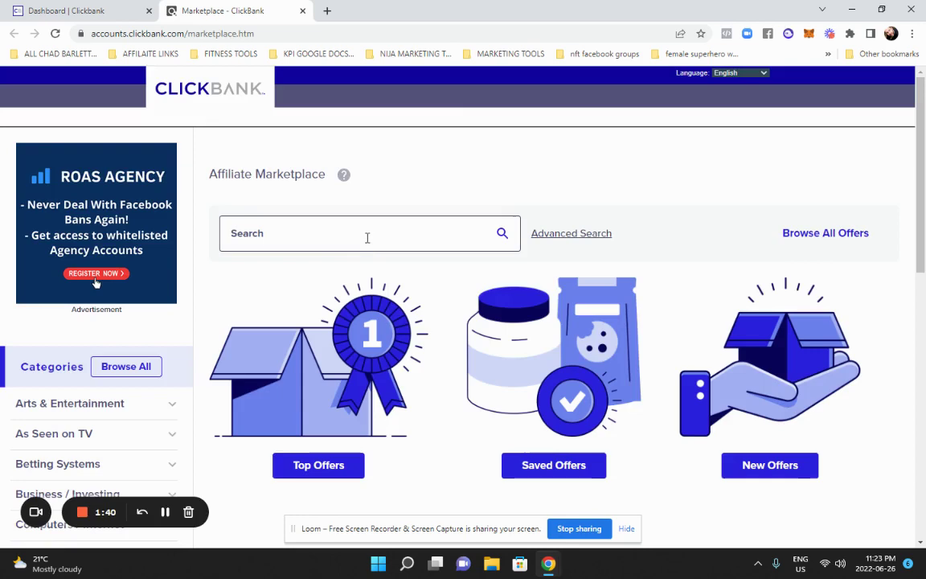
Step: Search the Affiliate Marketplace for "relationships"
scroll(291, 250, down, 3)
scroll(290, 255, up, 3)
click(310, 231)
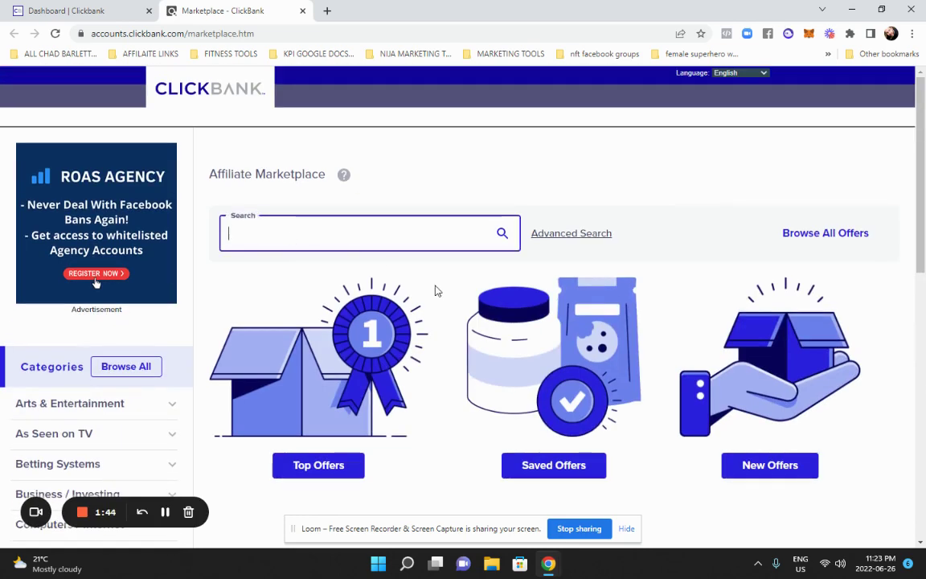
text(c)
key(BackSpace)
key(BackSpace)
key(BackSpace)
text(relationsh)
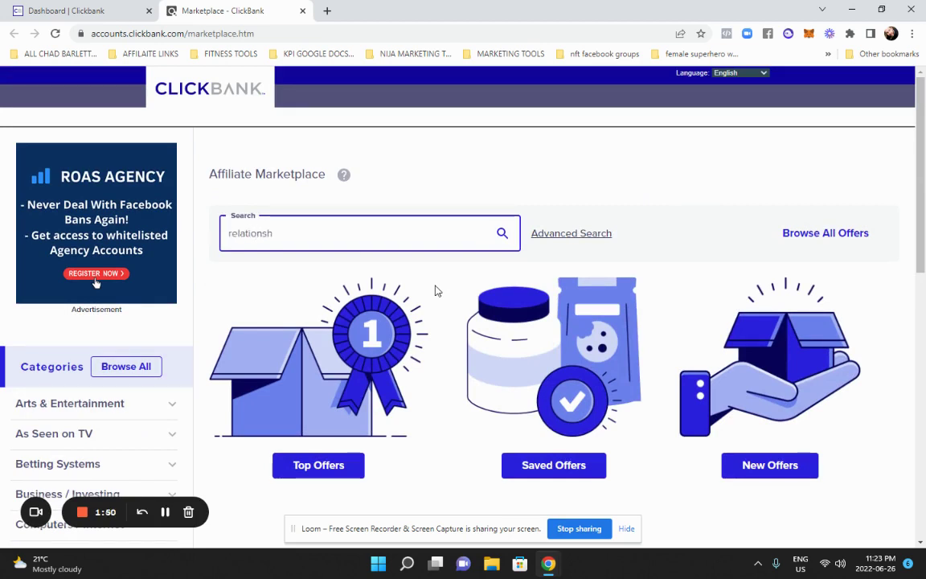
text(ps)
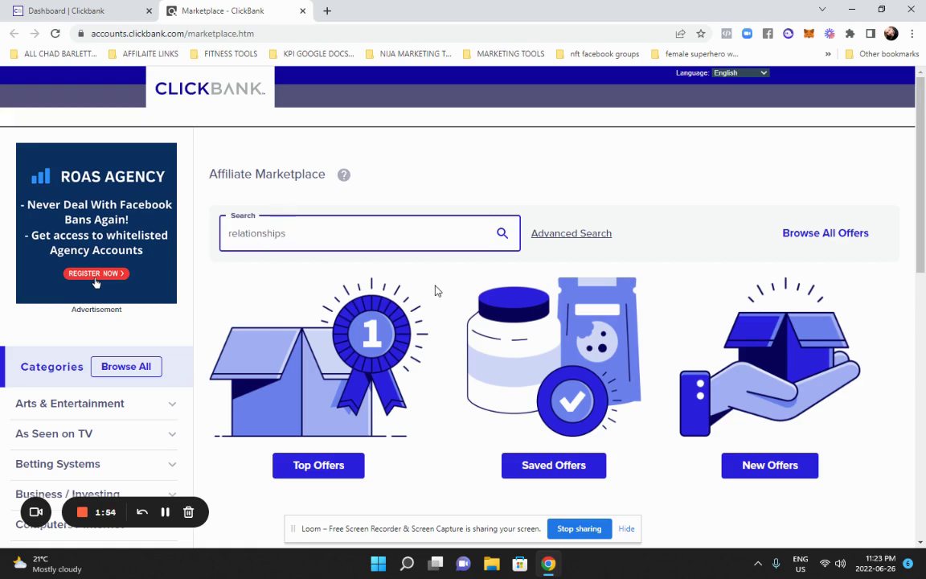
key(Return)
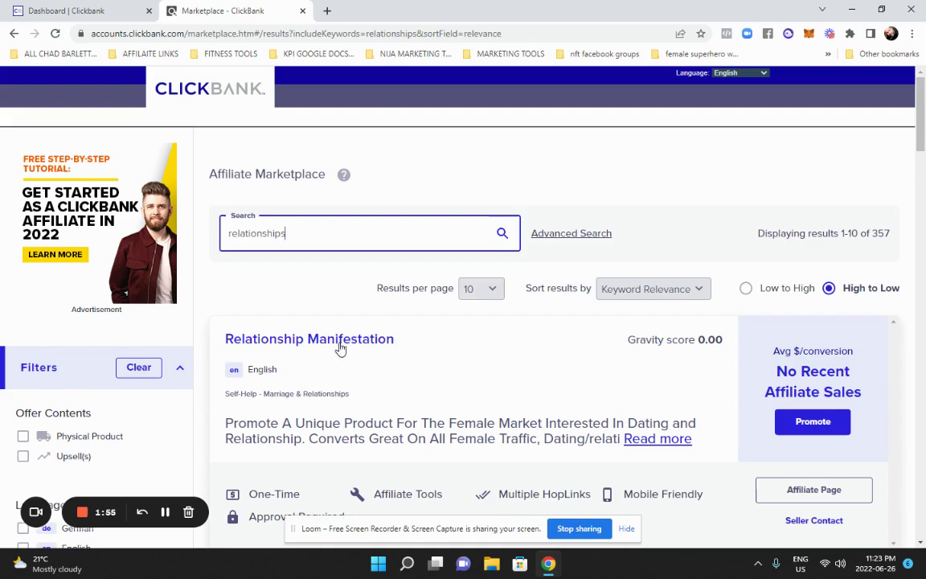
Step: Browse the relationship offers and open the sales page of "Relationship Magic, Revive Her Drive, Keep Her Coming"
scroll(354, 351, down, 6)
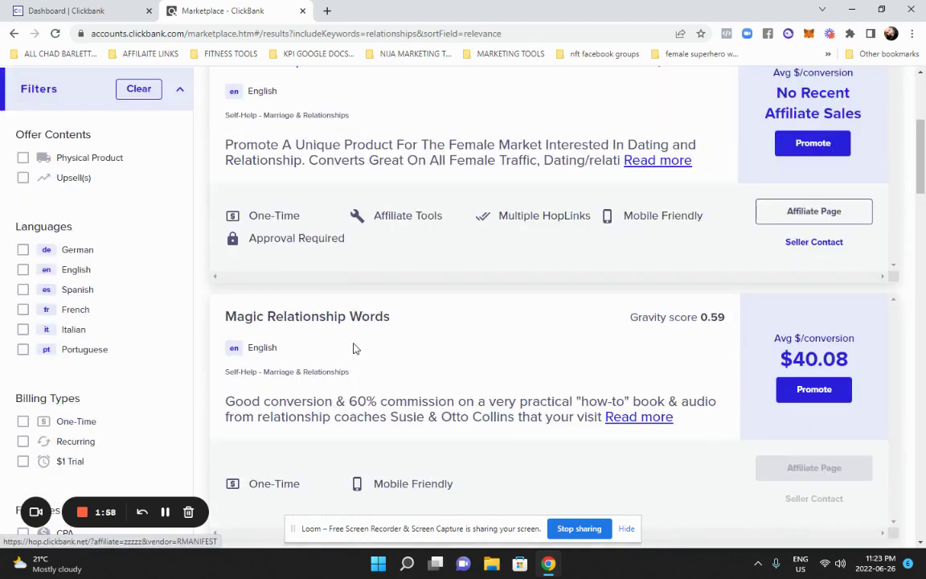
scroll(359, 352, down, 3)
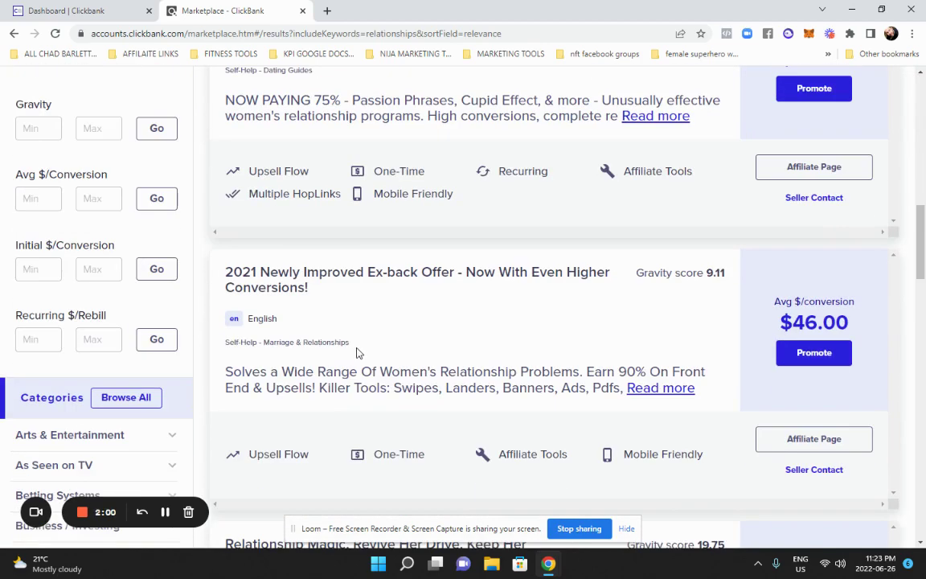
scroll(356, 350, down, 5)
scroll(357, 347, up, 3)
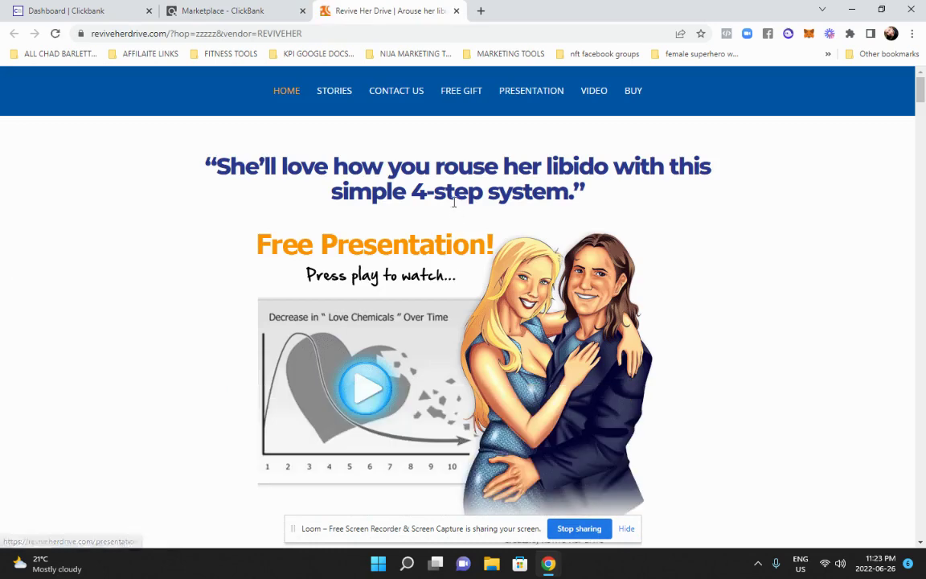
Step: Examine the Revive Her Drive sales page, from its headline down through the sales letter and opt-in form
click(289, 10)
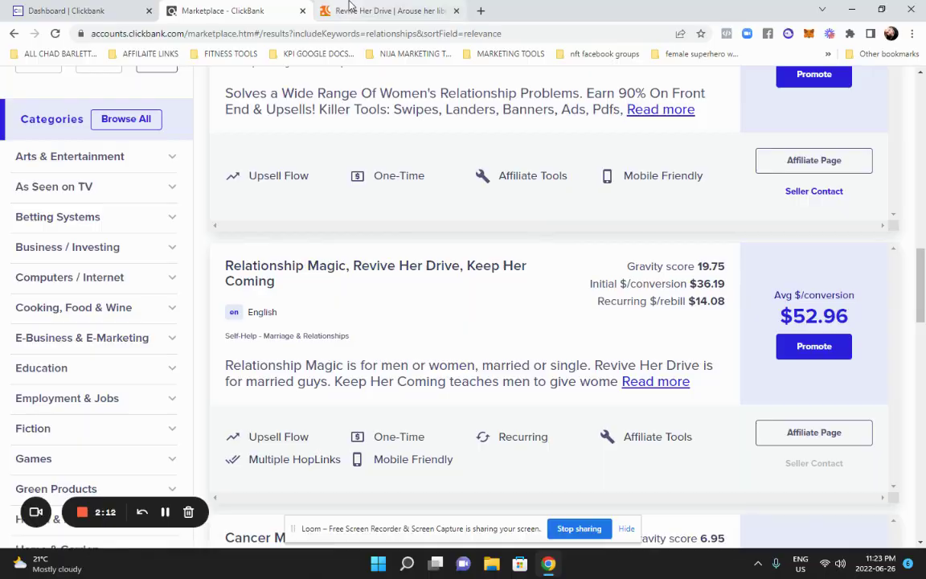
click(378, 10)
scroll(366, 231, down, 3)
scroll(366, 230, down, 20)
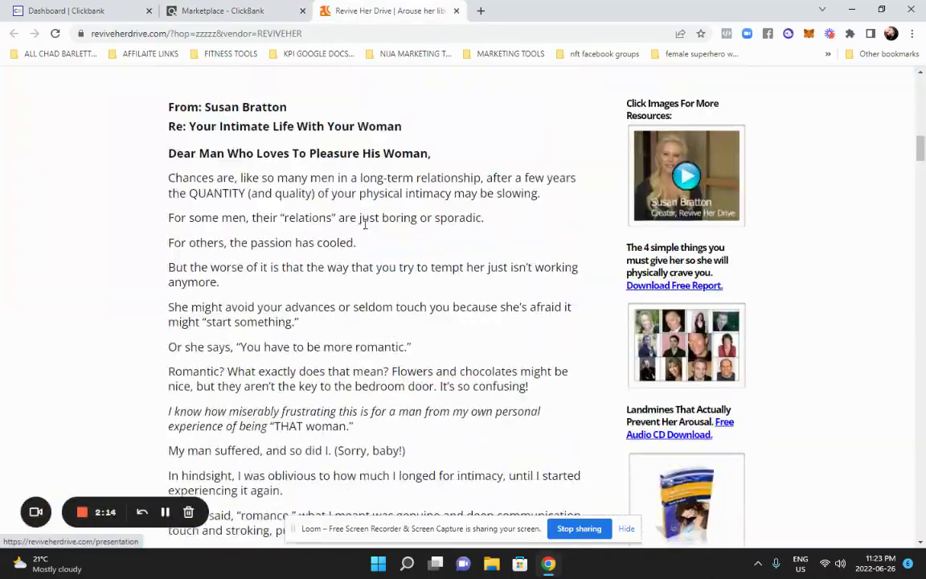
scroll(366, 230, down, 20)
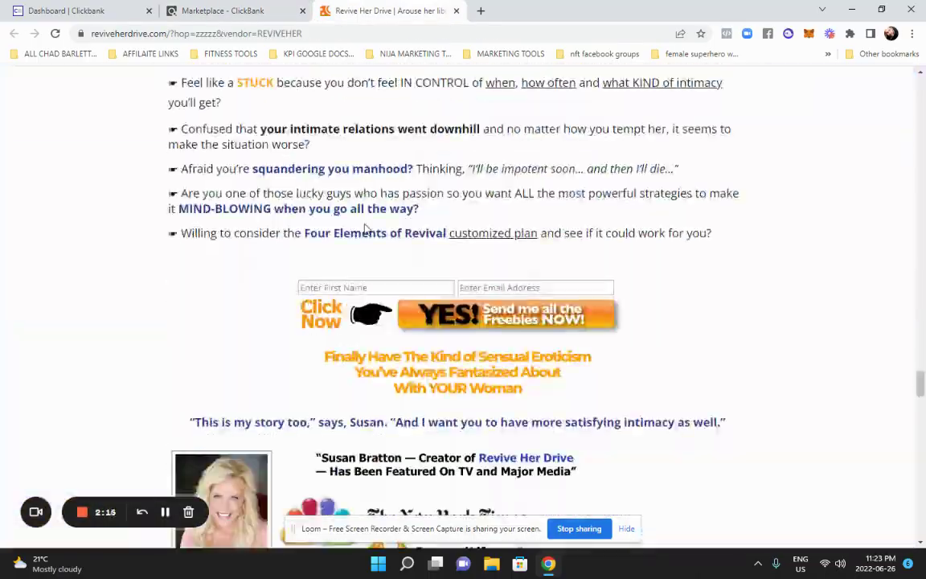
scroll(366, 229, up, 5)
scroll(366, 229, down, 10)
Step: Return to the marketplace results and open the Relationship Magic offer's affiliate page in a new tab
click(262, 10)
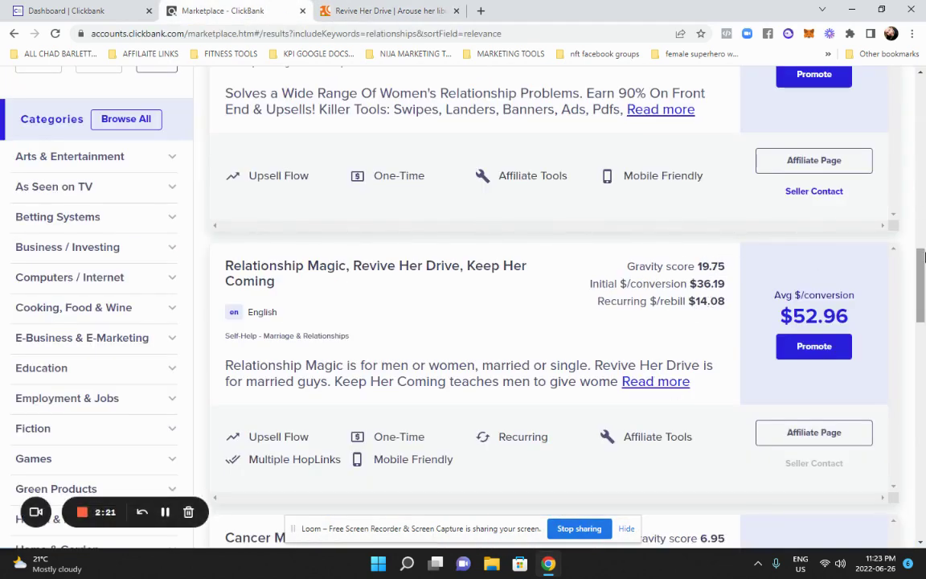
scroll(772, 289, down, 1)
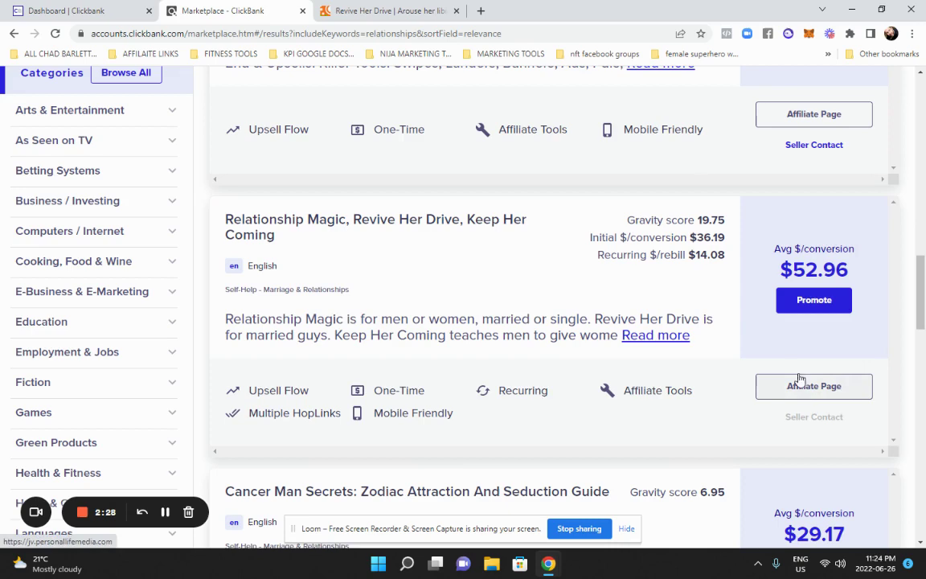
right_click(814, 390)
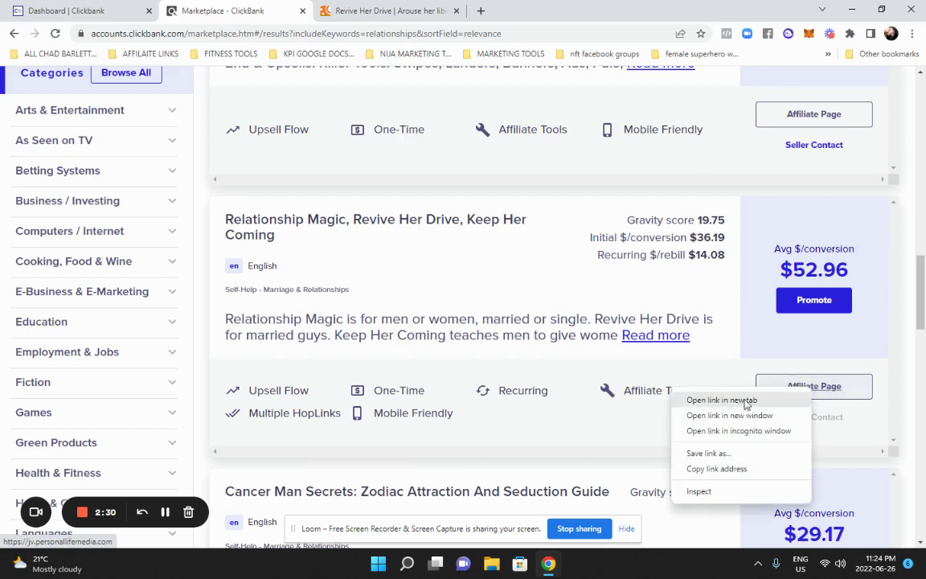
click(708, 400)
click(534, 11)
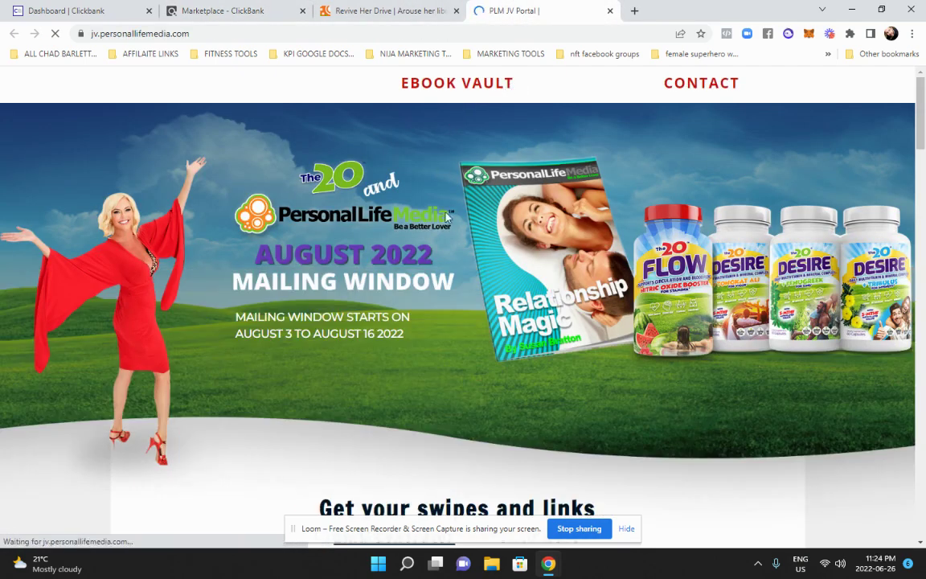
Step: Examine the JV portal page, including its Link Generator section, featured eBooks, sample funnel links and the note about unique affiliate links
scroll(402, 171, down, 1)
scroll(456, 248, down, 1)
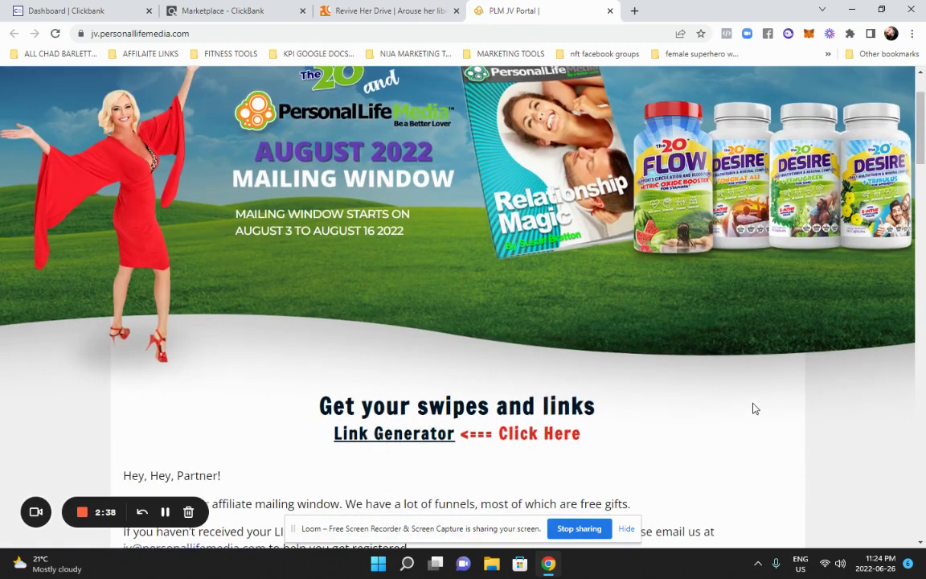
scroll(665, 318, down, 2)
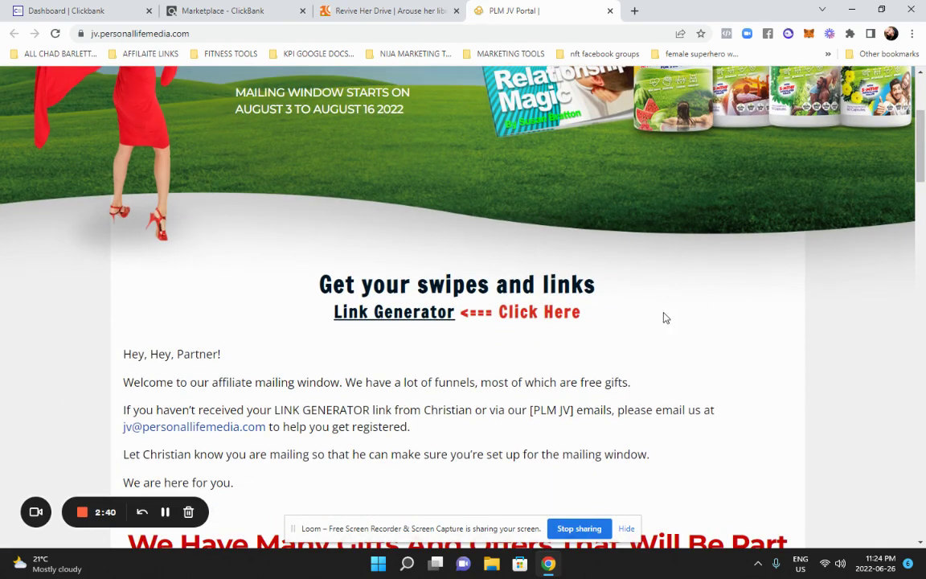
scroll(509, 316, down, 1)
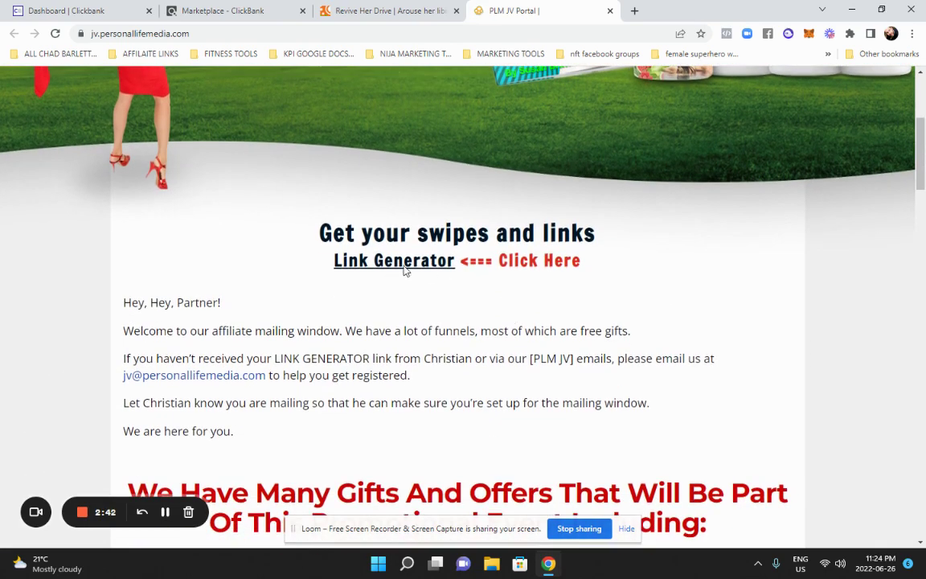
scroll(500, 347, down, 8)
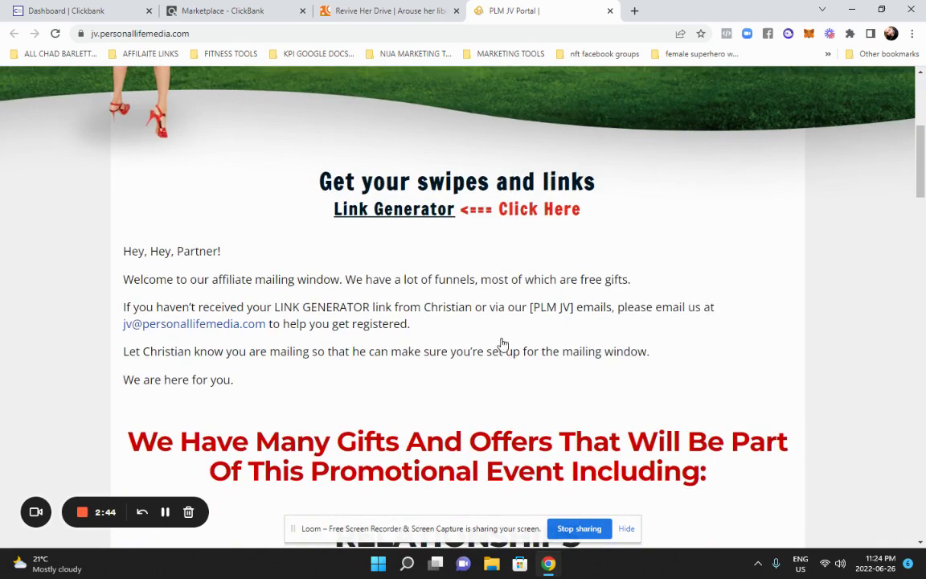
scroll(456, 396, down, 13)
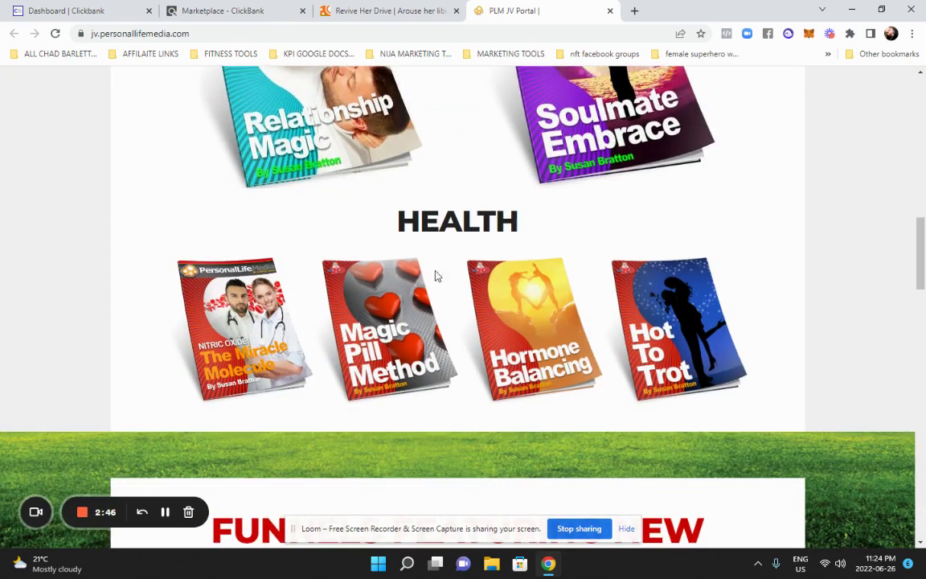
scroll(384, 344, down, 8)
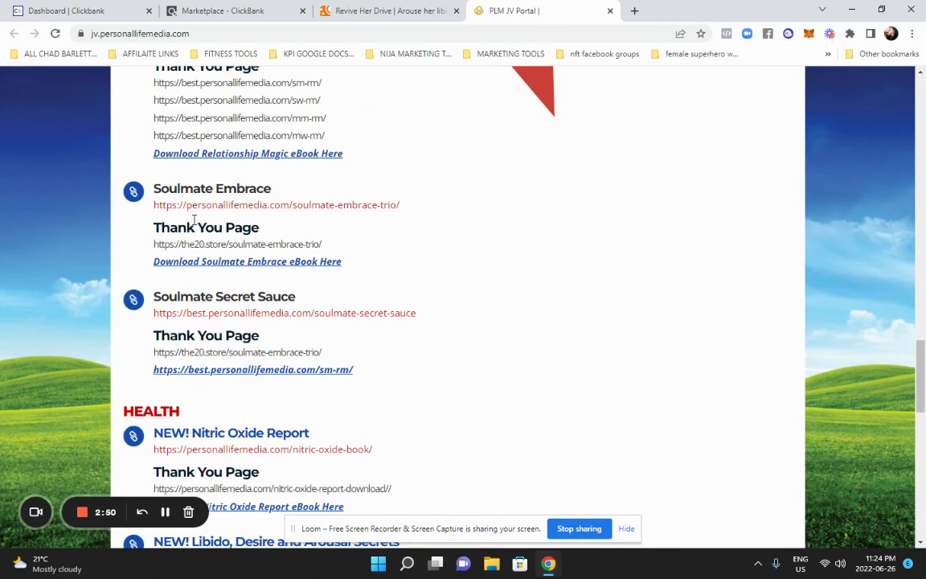
scroll(194, 219, down, 3)
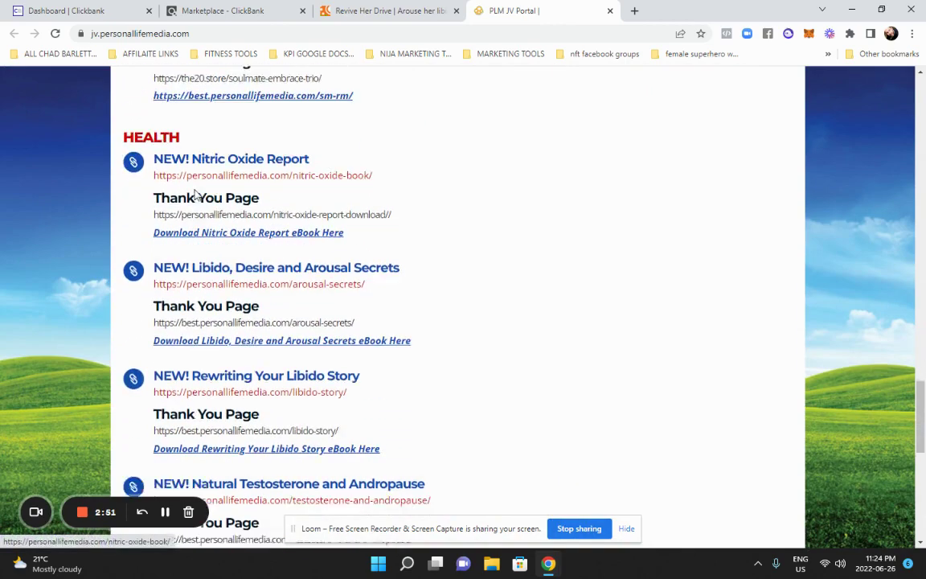
scroll(217, 241, down, 6)
scroll(227, 263, up, 2)
scroll(237, 267, down, 1)
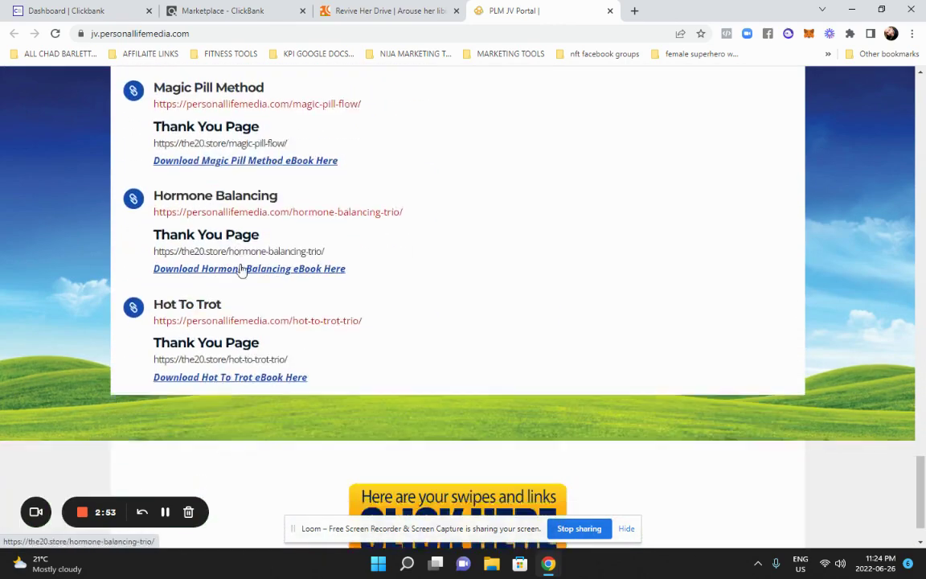
scroll(467, 378, down, 1)
scroll(451, 348, up, 12)
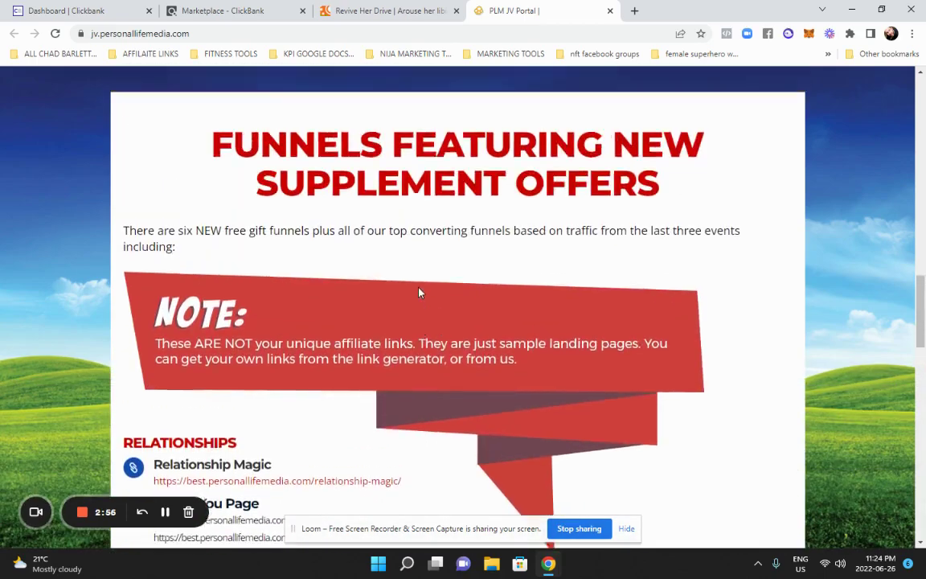
scroll(418, 293, up, 15)
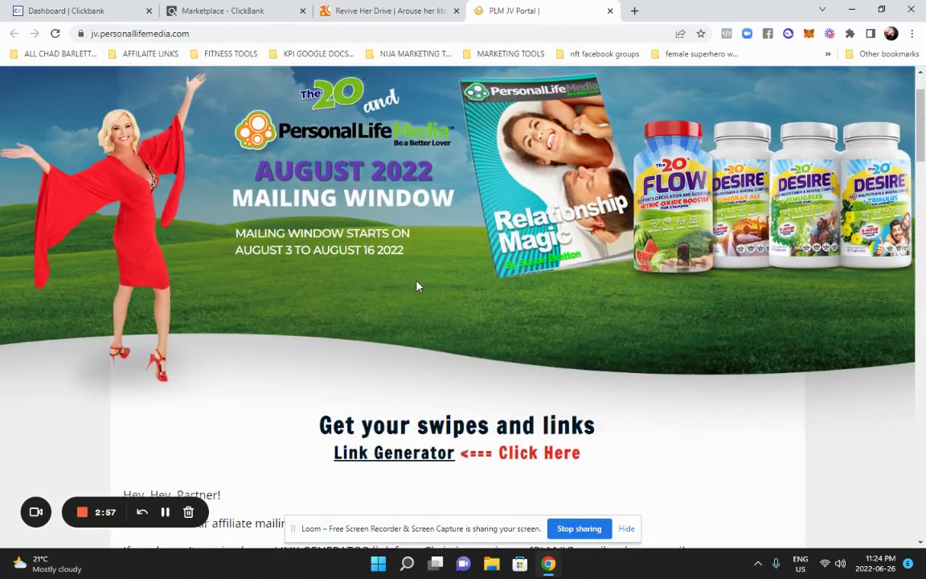
scroll(417, 286, up, 2)
scroll(515, 392, down, 2)
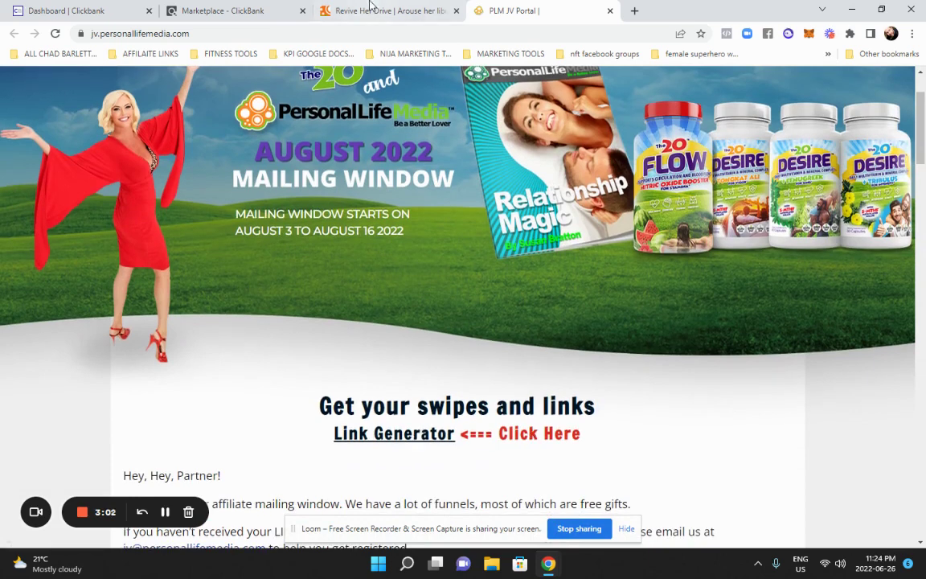
Step: Return to the marketplace results and open the HopLink form for promoting the Relationship Magic offer
click(338, 11)
click(242, 11)
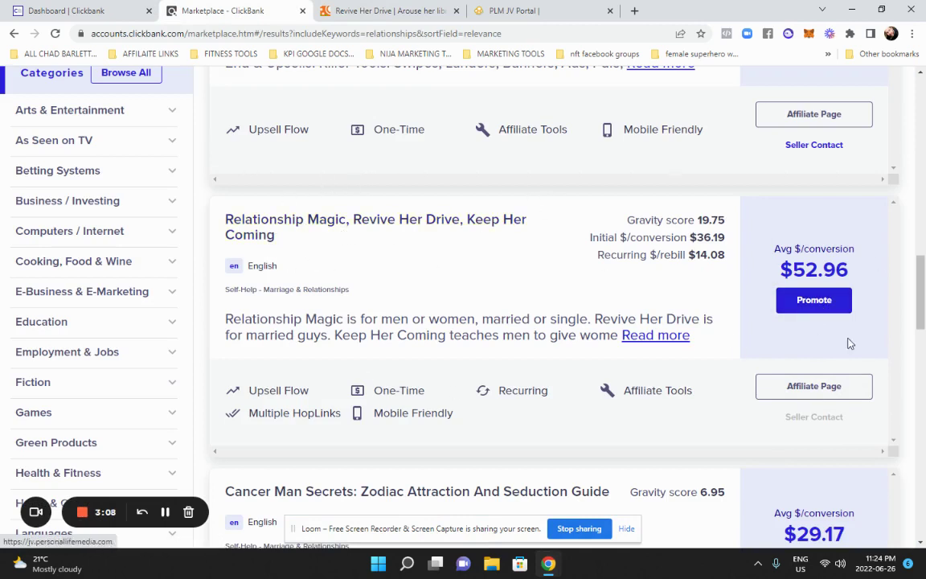
click(800, 302)
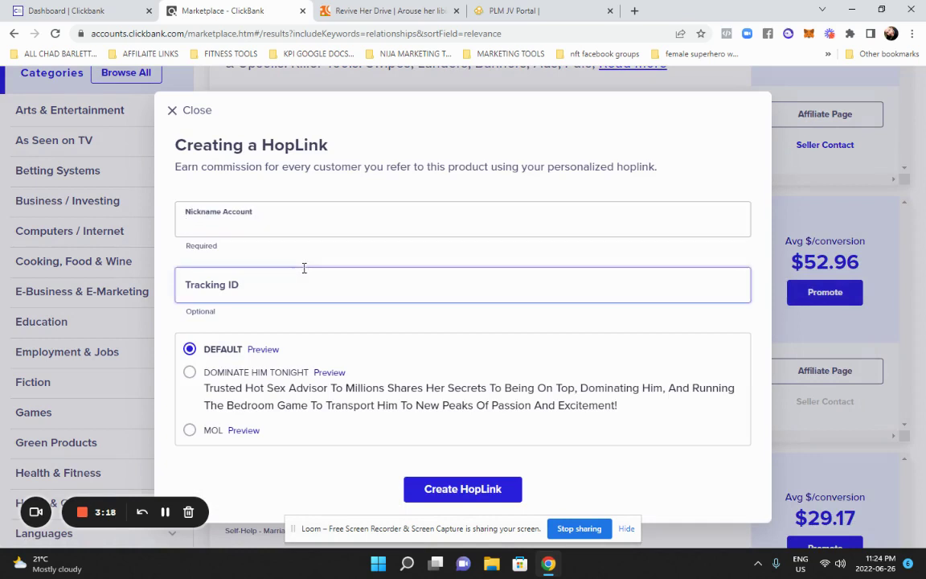
Step: Enter the account nickname, leave the tracking ID empty, and create the HopLink with the DEFAULT landing page
text(robogy)
key(BackSpace)
key(BackSpace)
click(463, 492)
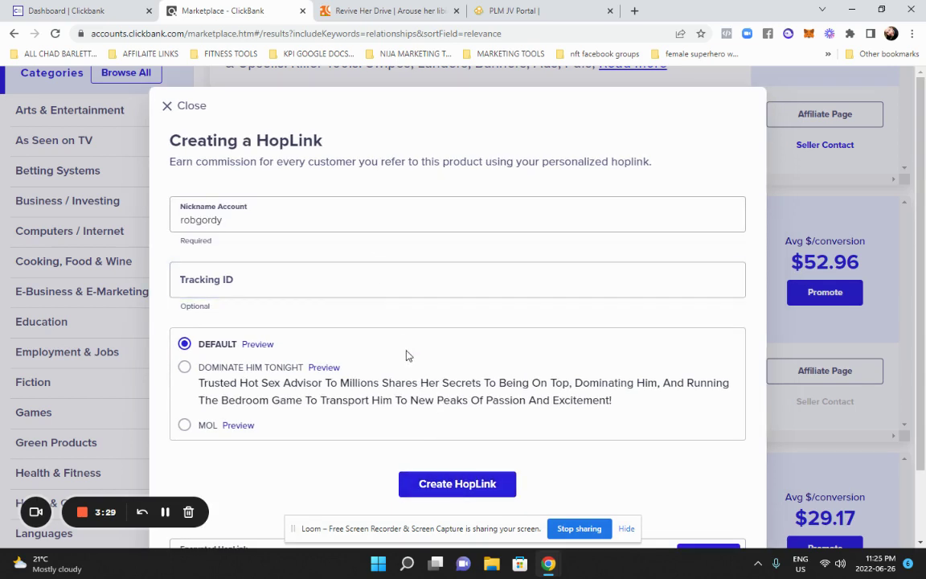
Step: Review the HopLink form, comparing the nickname field with the encrypted HopLink generated below it
scroll(407, 356, down, 1)
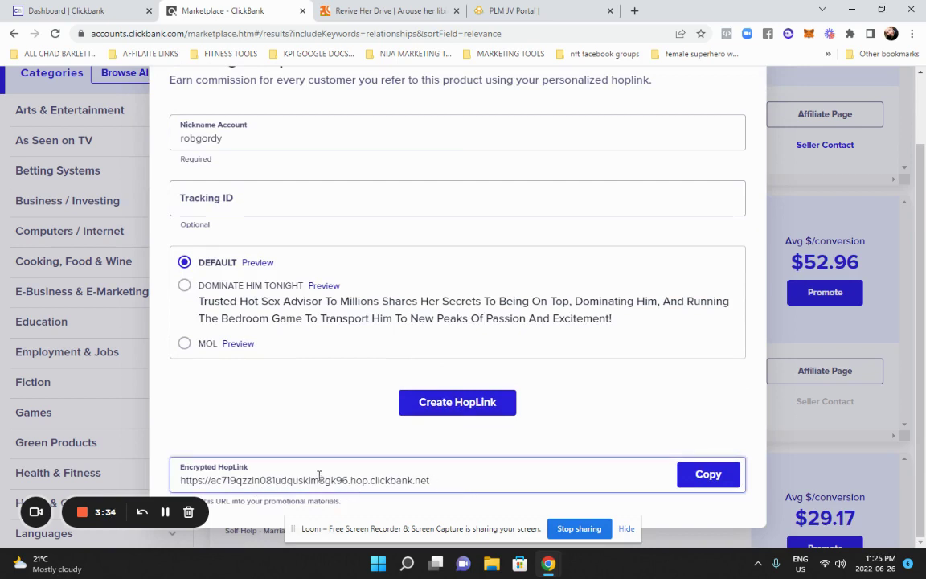
scroll(310, 284, up, 1)
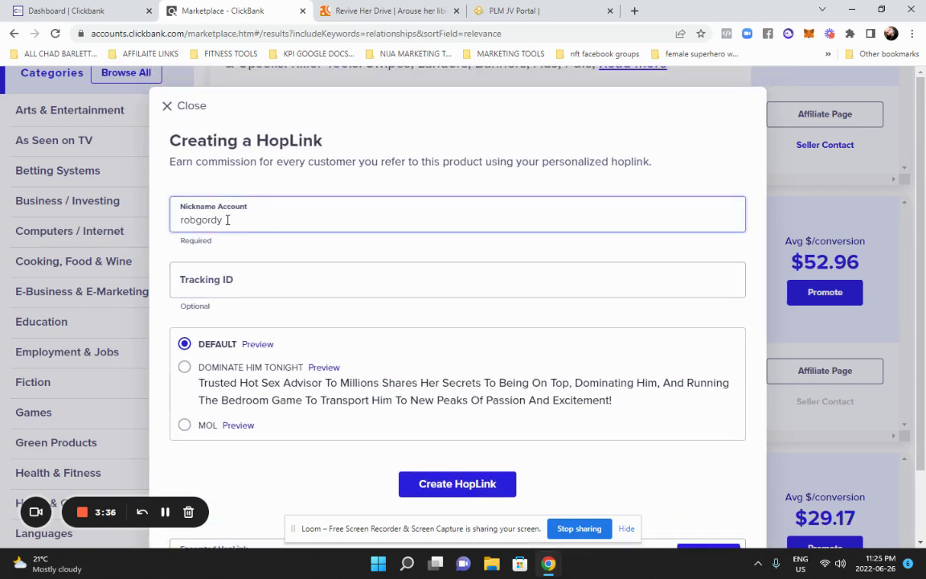
scroll(429, 444, down, 1)
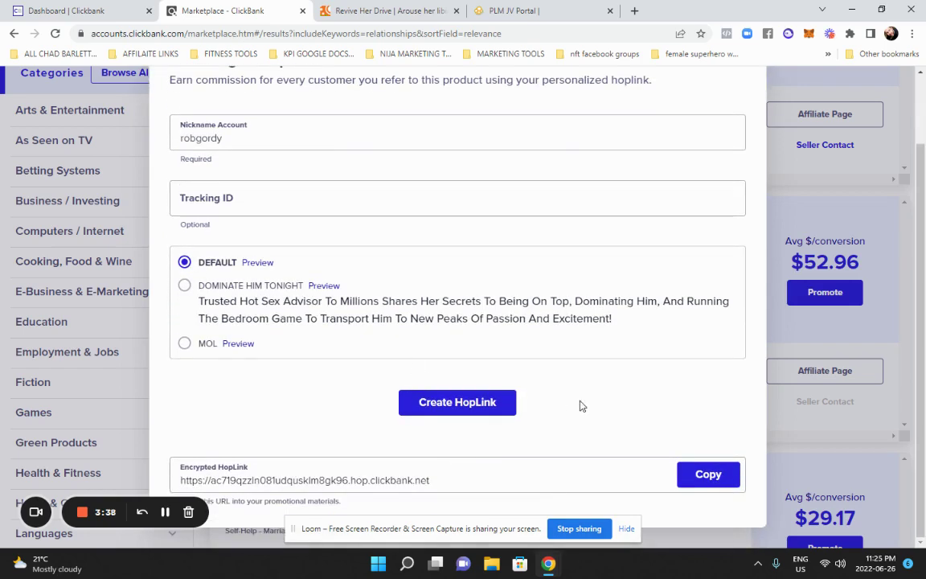
scroll(653, 356, up, 1)
scroll(338, 399, down, 1)
Step: Highlight the encrypted HopLink's full address and parts of it to point out the affiliate link, then clear the selection
drag(438, 482, 178, 482)
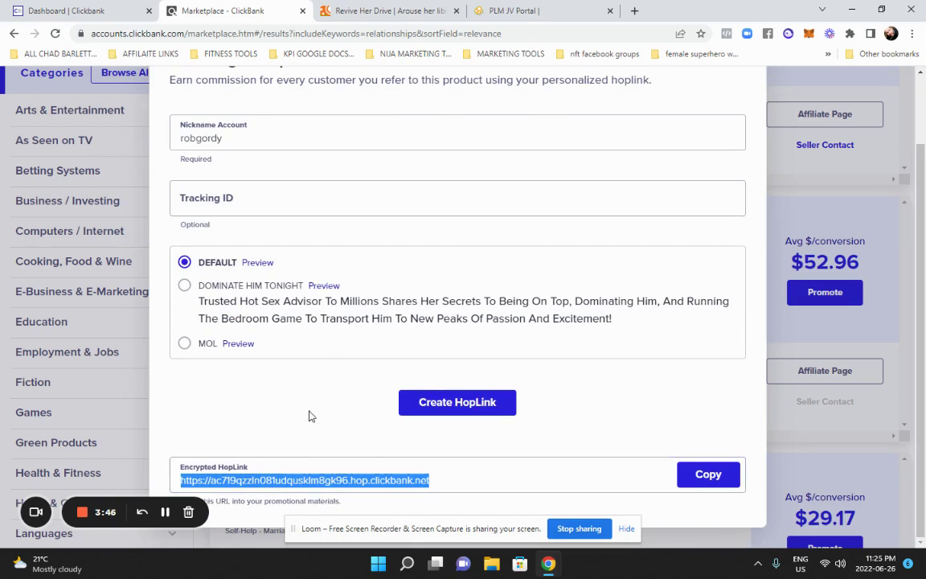
drag(447, 482, 177, 480)
drag(427, 480, 423, 478)
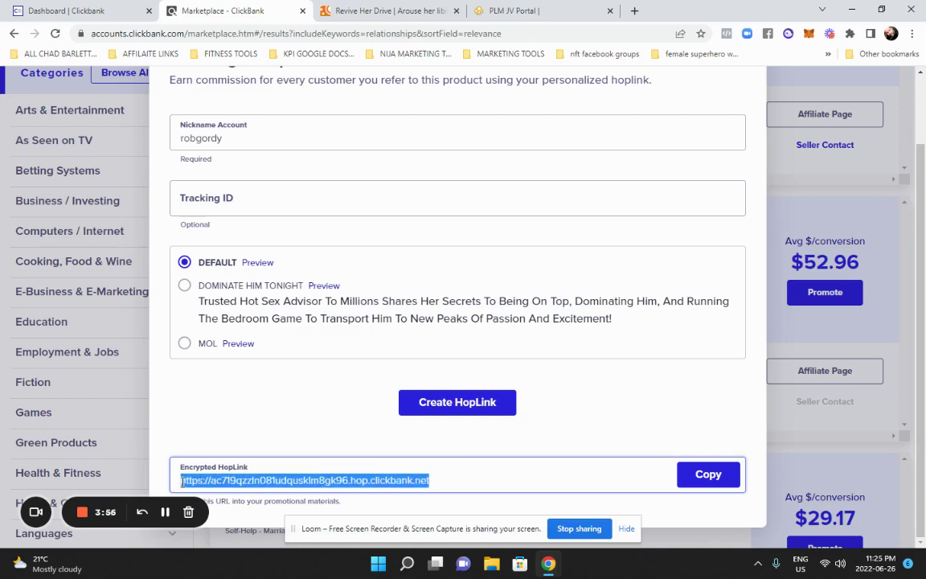
drag(437, 482, 180, 480)
click(438, 480)
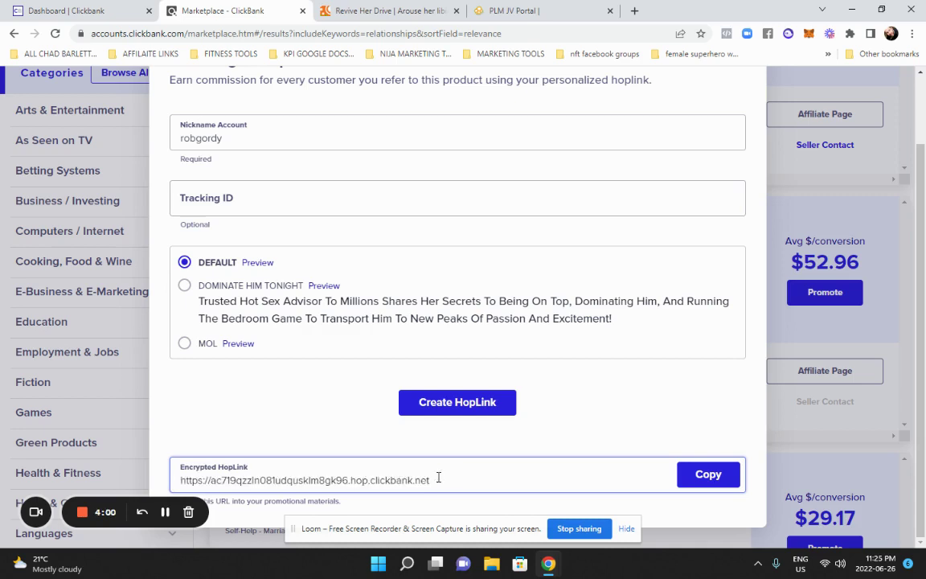
drag(438, 480, 347, 480)
click(439, 480)
drag(438, 480, 296, 482)
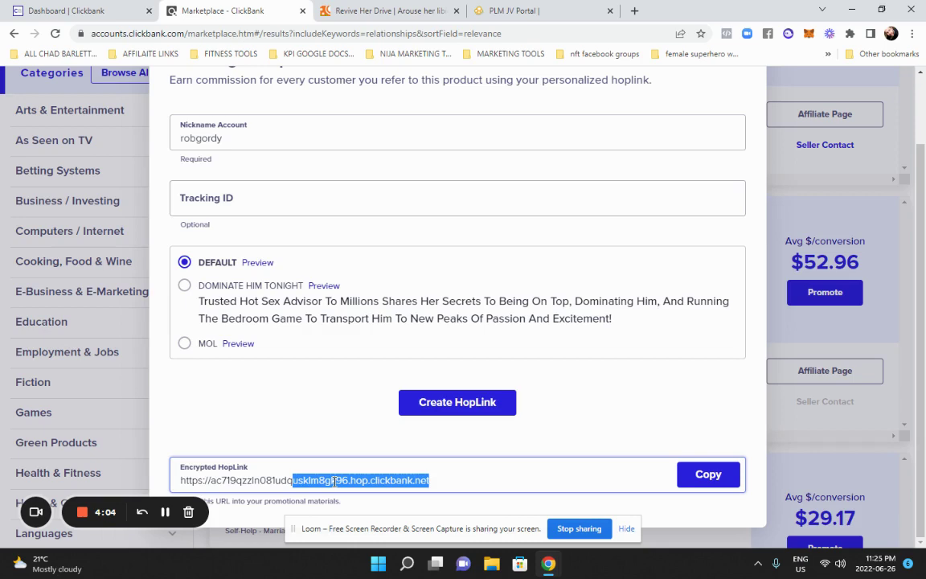
click(347, 414)
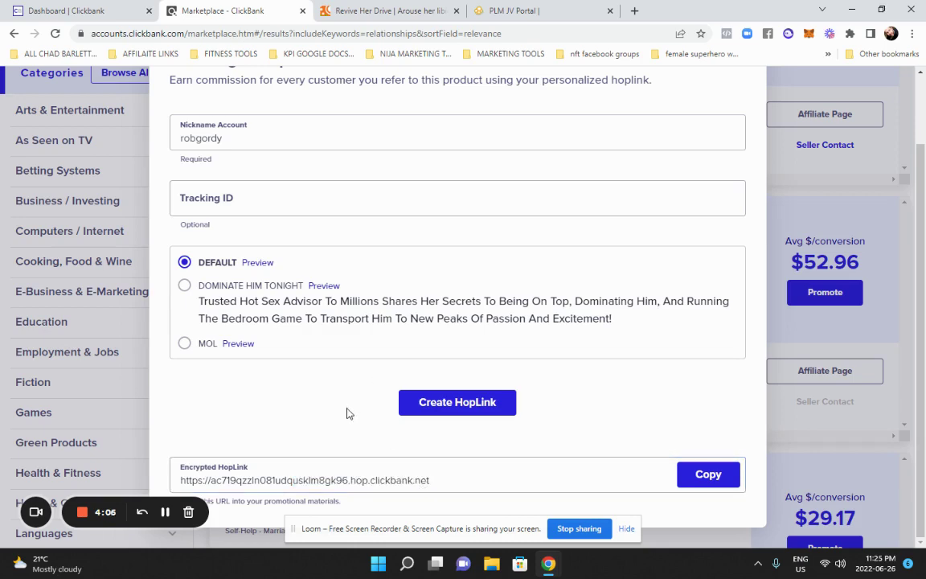
Step: Switch from ClickBank to the Google Docs window containing the "DAY 2: FREE TRAFFIC" lesson outline
scroll(303, 330, up, 1)
click(81, 10)
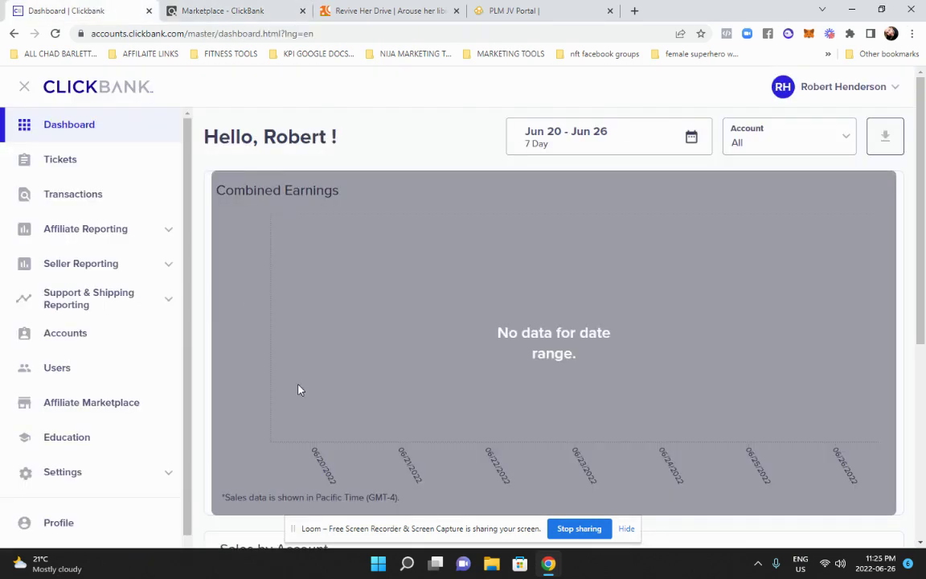
key(alt+Tab)
key(alt+Tab)
key(alt+Tab)
key(alt+Tab)
key(alt+Tab)
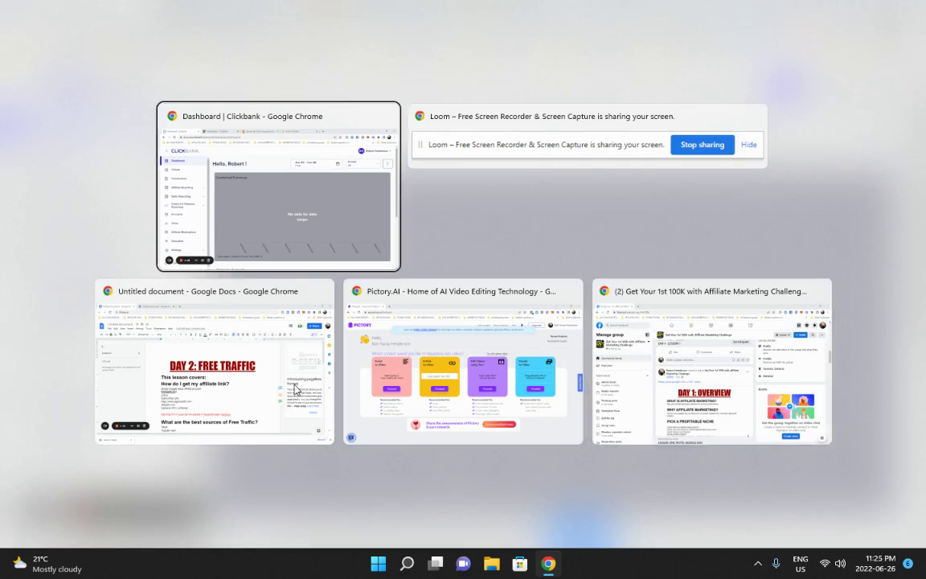
click(271, 350)
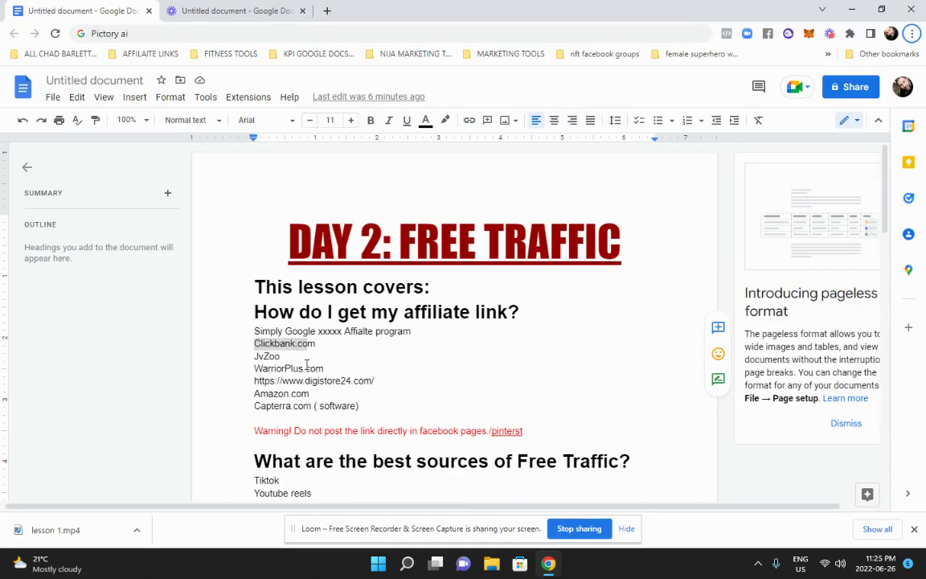
Step: Find the section on the best free traffic sources, highlight Tiktok in its list, and undo any accidental edit
scroll(305, 365, down, 3)
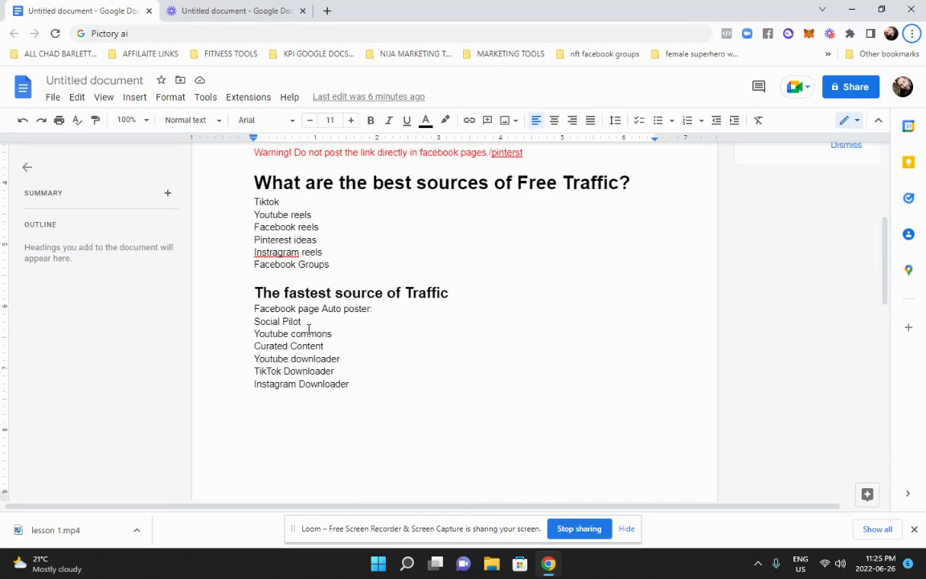
scroll(885, 258, up, 2)
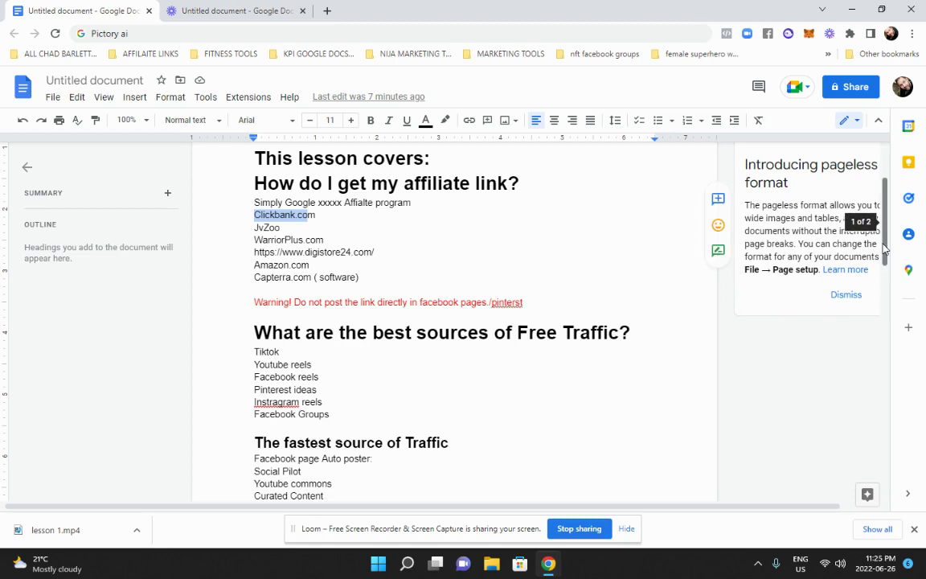
scroll(888, 273, down, 1)
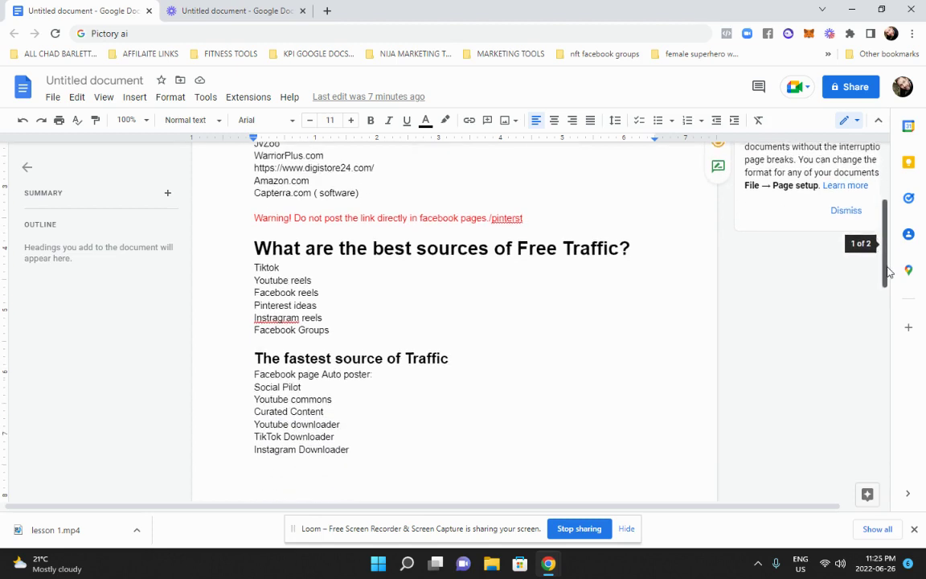
click(283, 266)
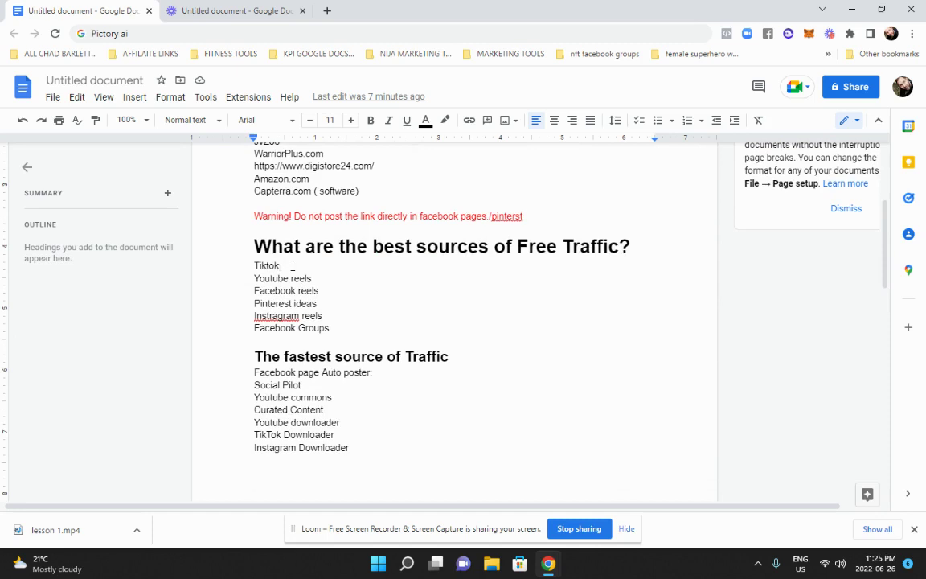
drag(291, 266, 254, 266)
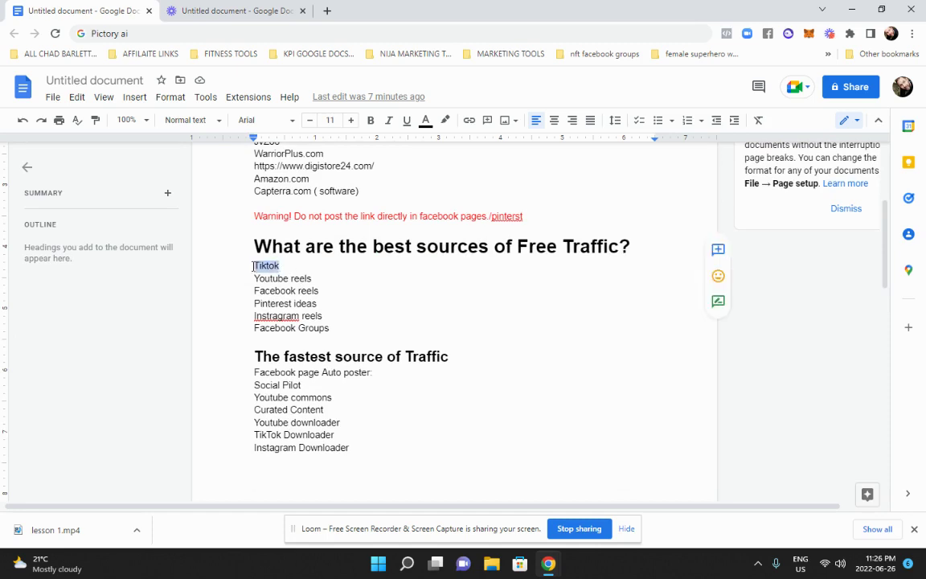
click(291, 266)
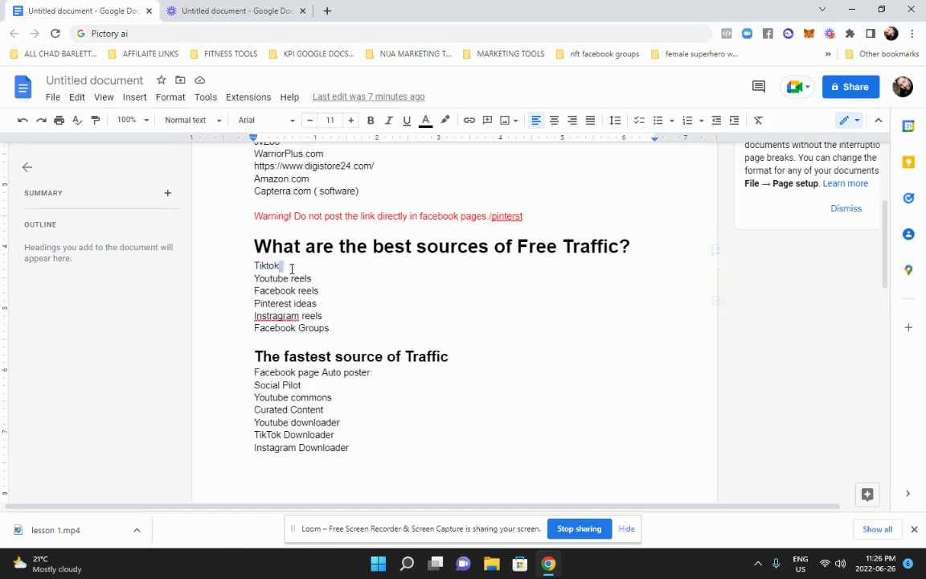
drag(282, 266, 255, 267)
click(22, 120)
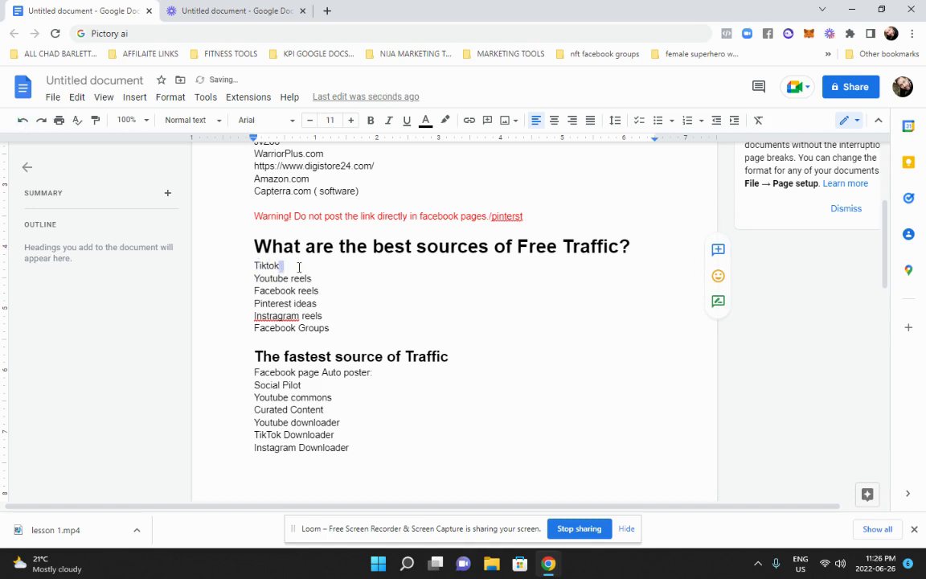
Step: Highlight Youtube reels and Facebook reels in the list of best free traffic sources
click(316, 278)
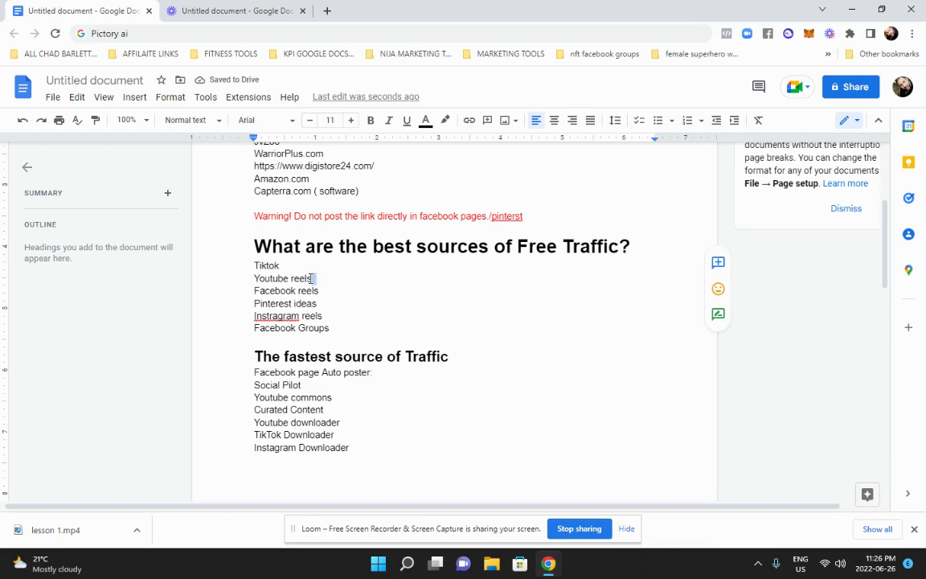
double_click(303, 278)
click(325, 279)
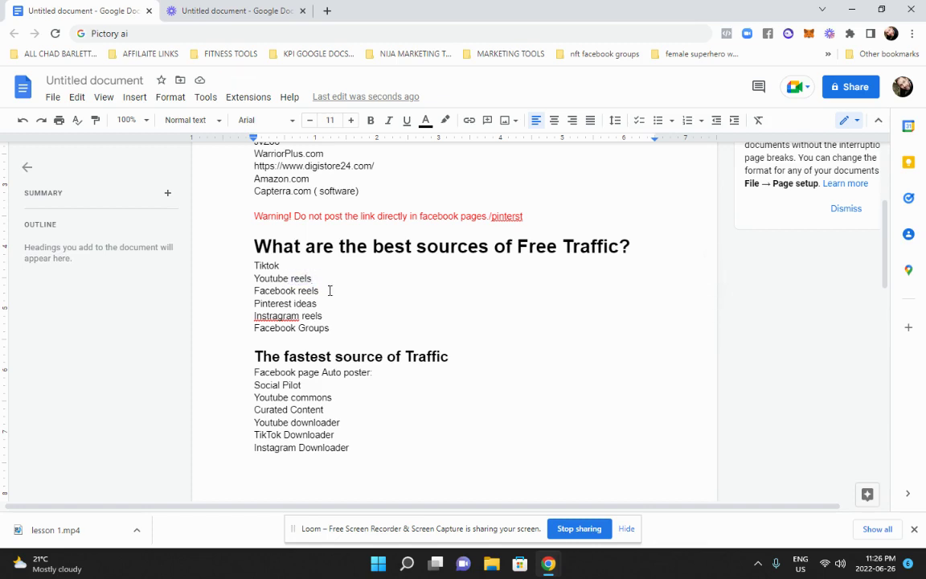
drag(327, 292, 275, 291)
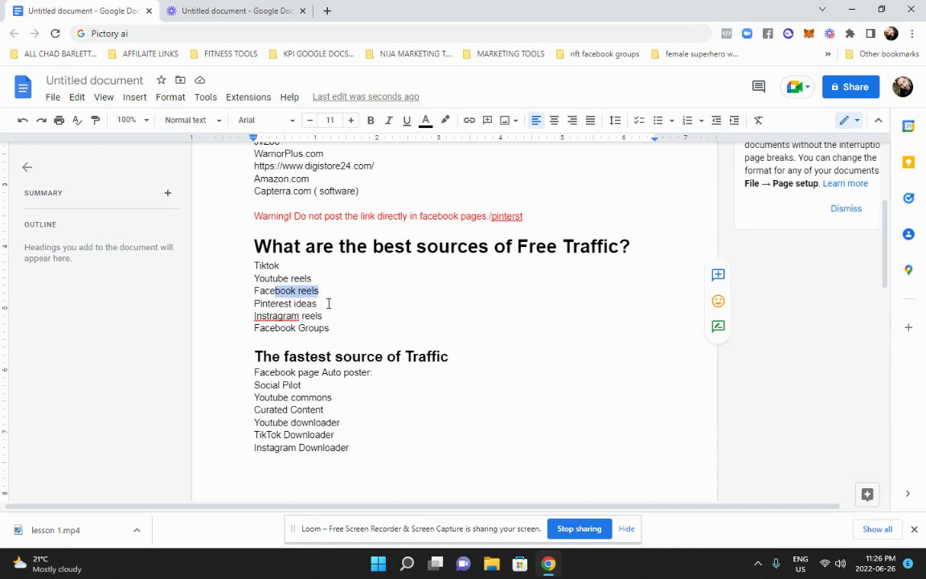
Step: Highlight Pinterest ideas and Facebook Groups in the list of best free traffic sources, then clear the selection
drag(328, 303, 268, 304)
click(303, 304)
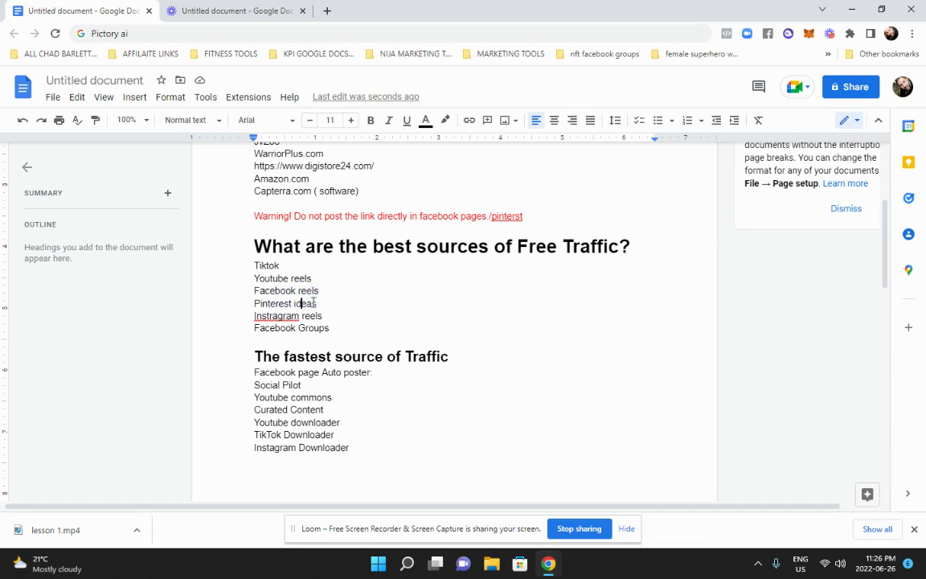
click(316, 304)
drag(331, 328, 253, 327)
click(324, 318)
Step: Add "Fb pages" on a new line below Facebook Groups in the free traffic sources list
click(340, 331)
key(Return)
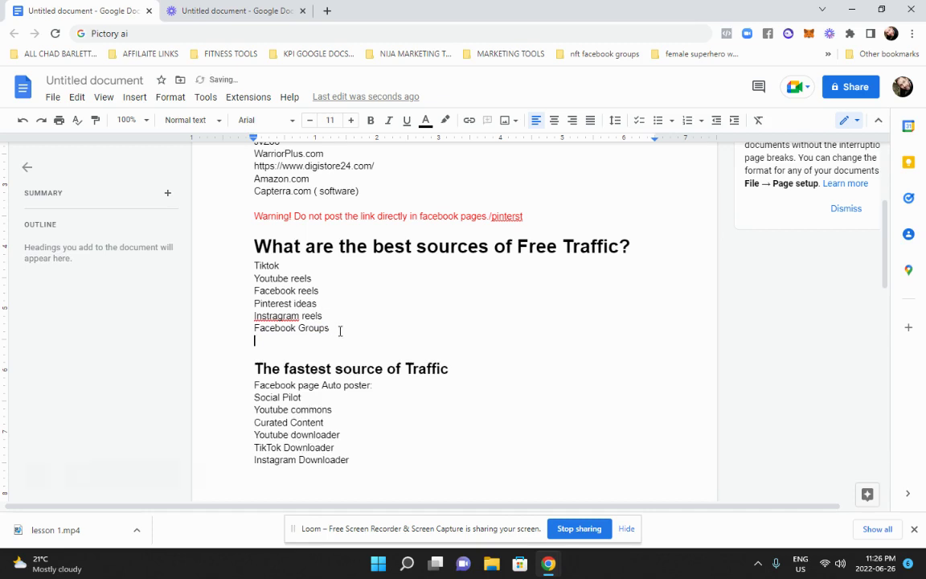
text(Fb pages)
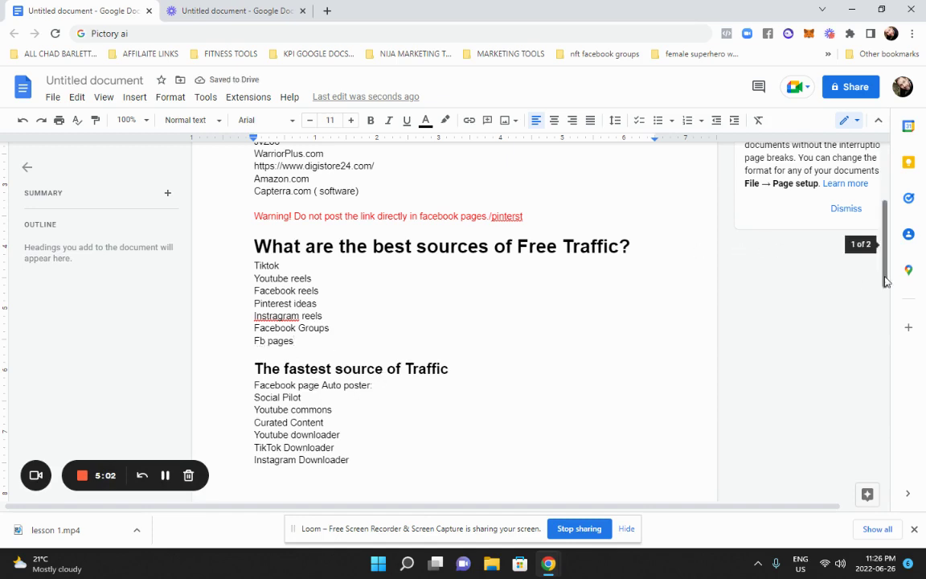
Step: Highlight "Facebook page Auto poster:" and Social Pilot under the heading The fastest source of Traffic
scroll(885, 286, down, 1)
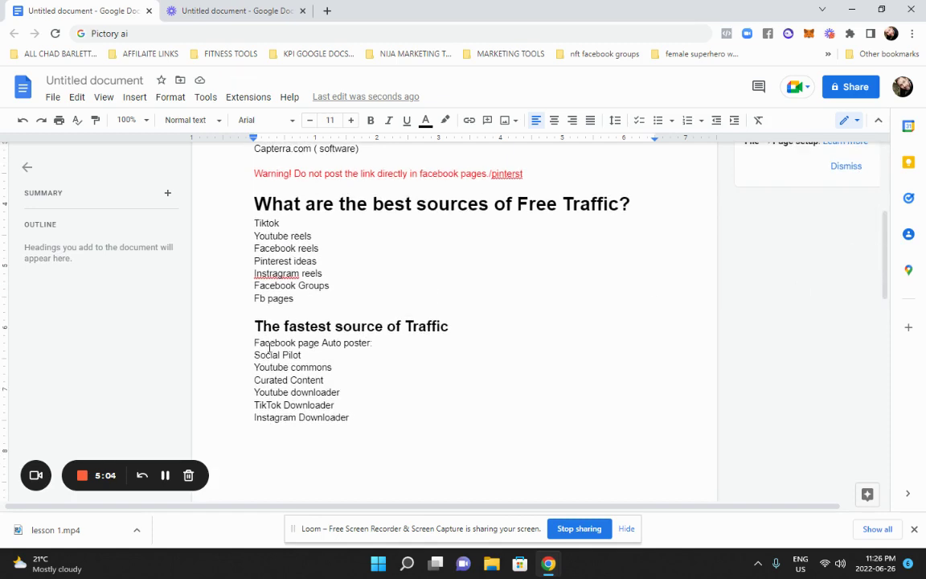
drag(254, 342, 373, 346)
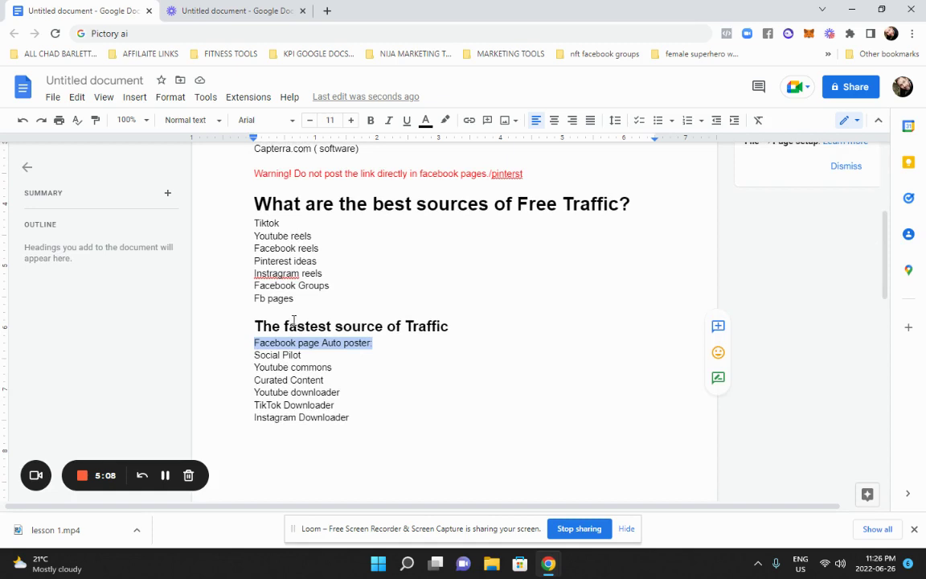
drag(309, 354, 254, 354)
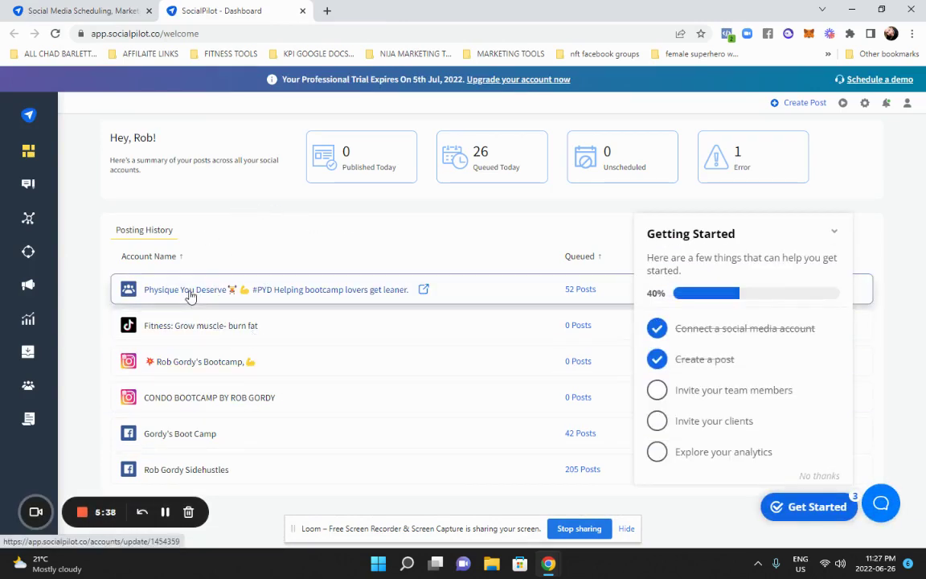
Step: Open the Manage Posts page in SocialPilot to show the queued posts
click(240, 194)
mouse_move(32, 184)
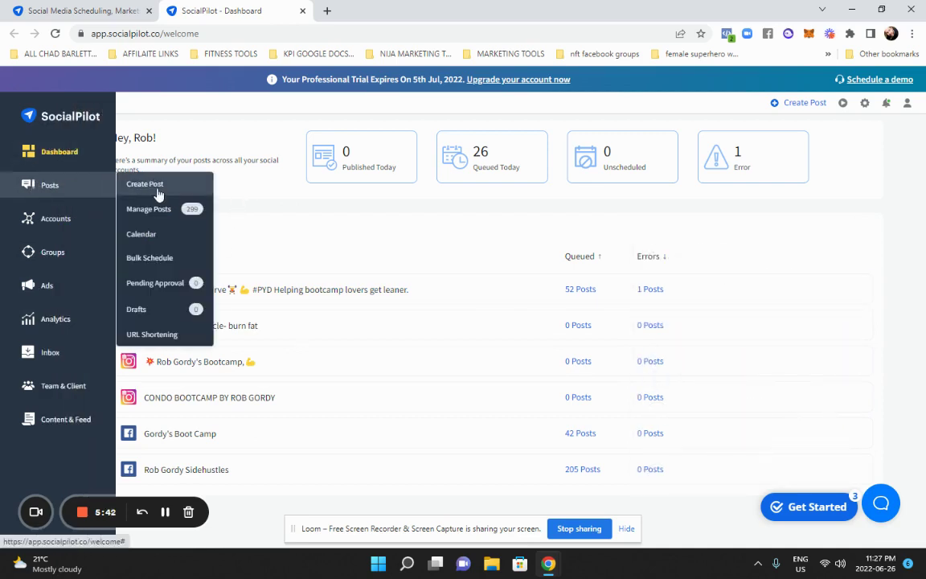
click(149, 209)
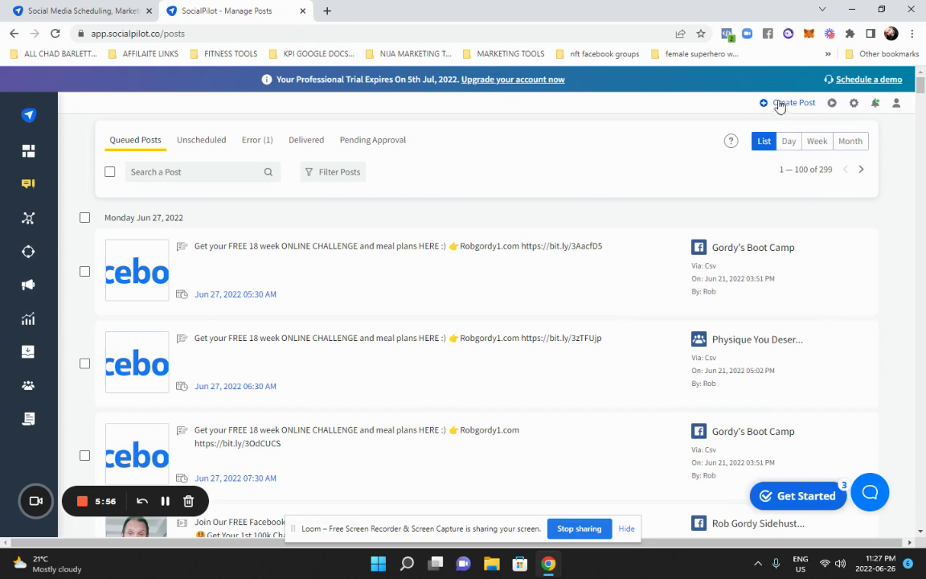
Step: Start a new post and look through its curated content suggestions
click(784, 104)
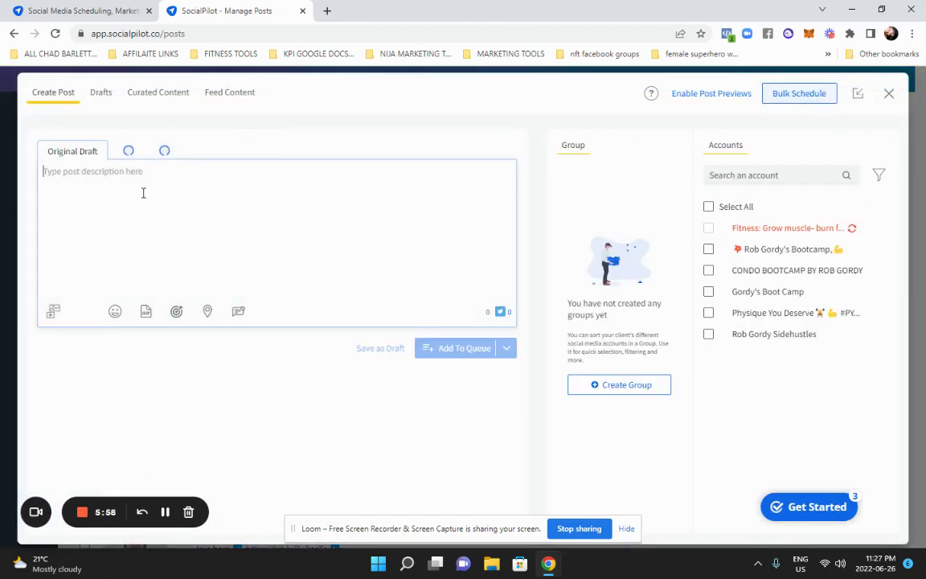
click(153, 97)
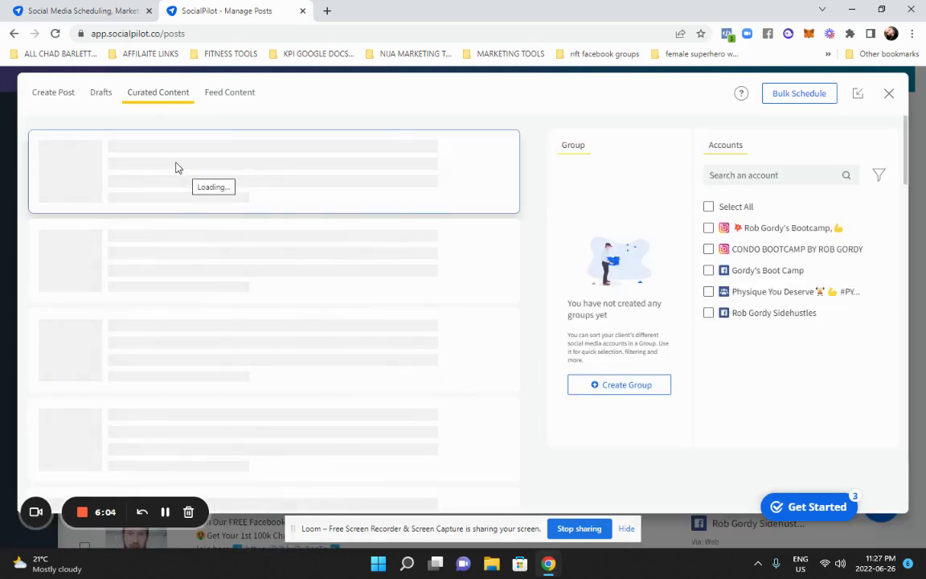
scroll(233, 410, down, 4)
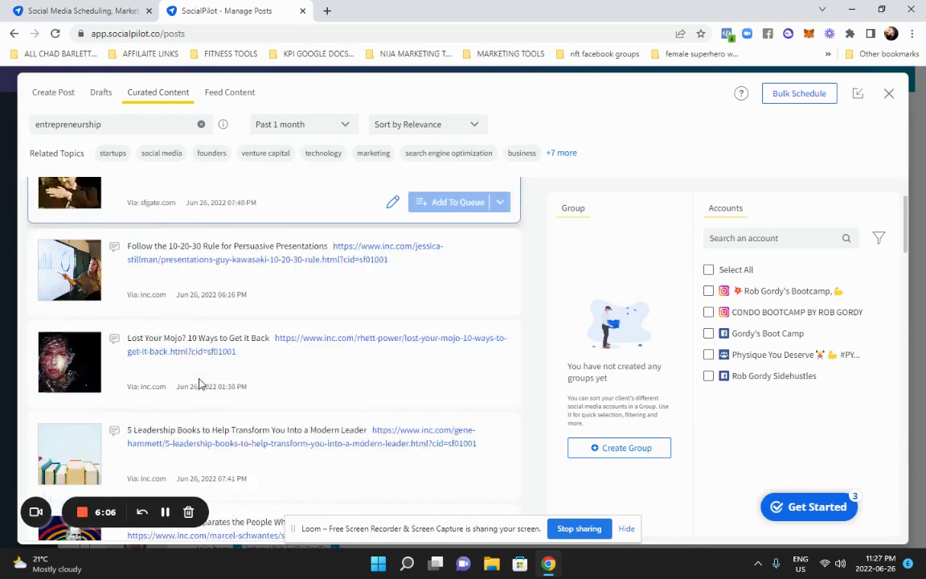
scroll(256, 384, up, 4)
Step: Clear part of the curated content search term and search the articles for entrepreneurship again
click(130, 123)
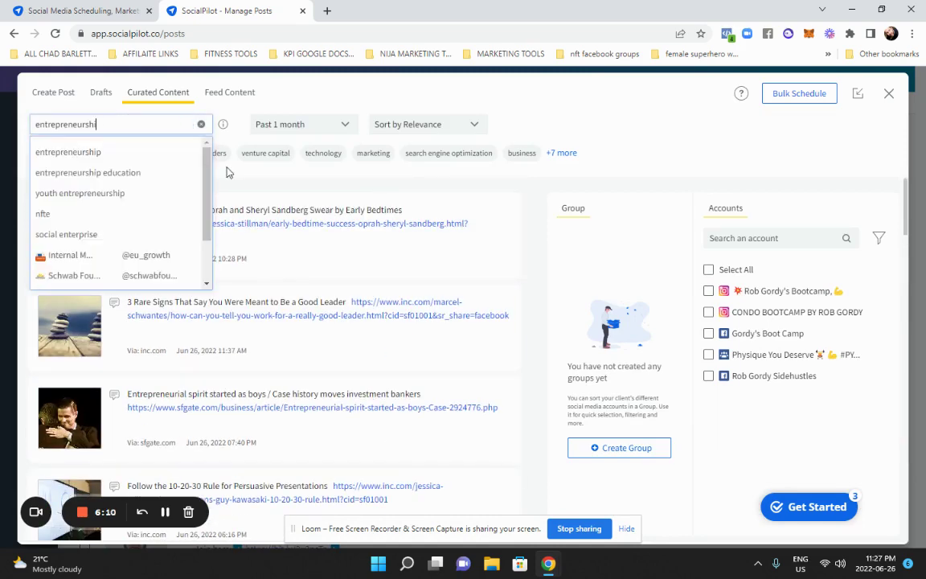
key(BackSpace)
key(BackSpace)
key(BackSpace)
key(BackSpace)
key(BackSpace)
key(BackSpace)
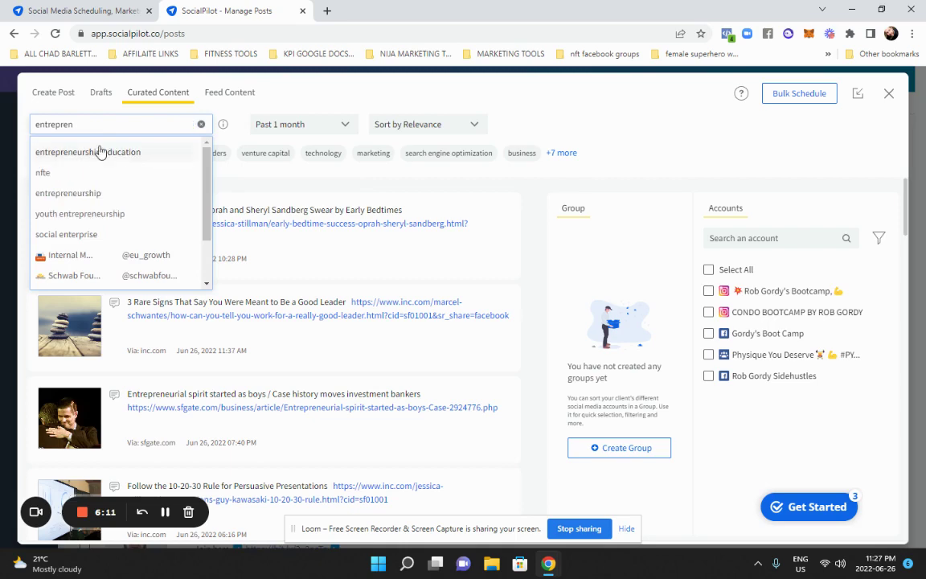
click(128, 172)
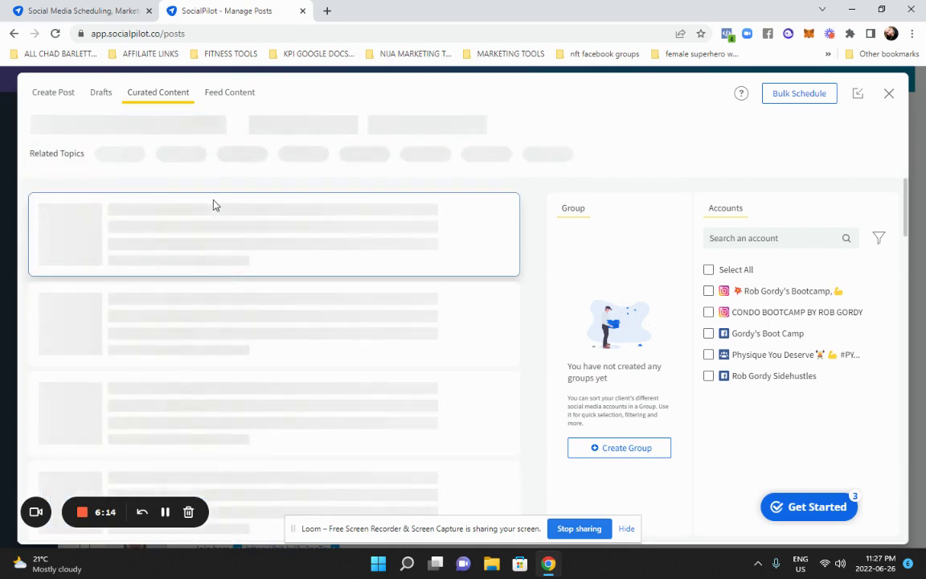
Step: Look through the entrepreneurship articles in the curated content, then close the post window
scroll(238, 266, down, 8)
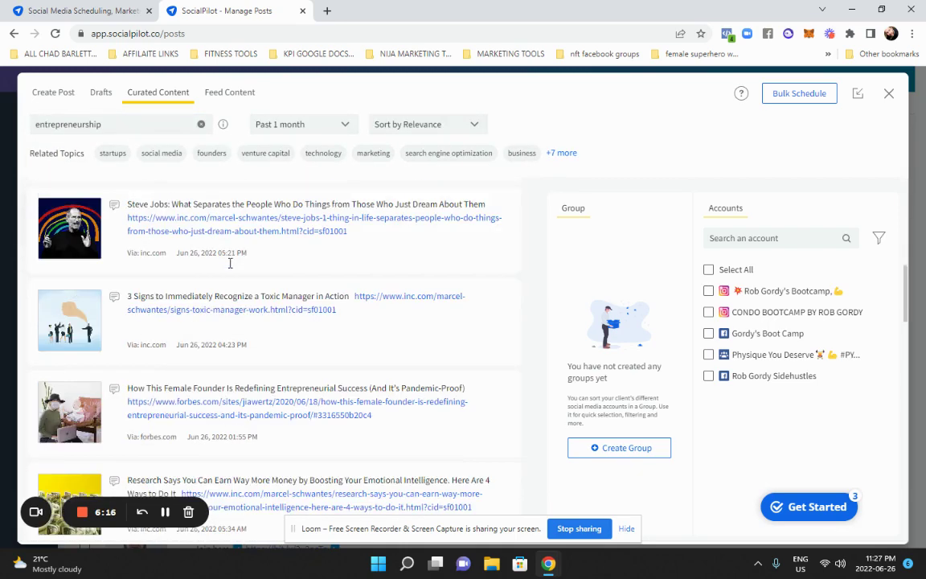
scroll(241, 265, up, 8)
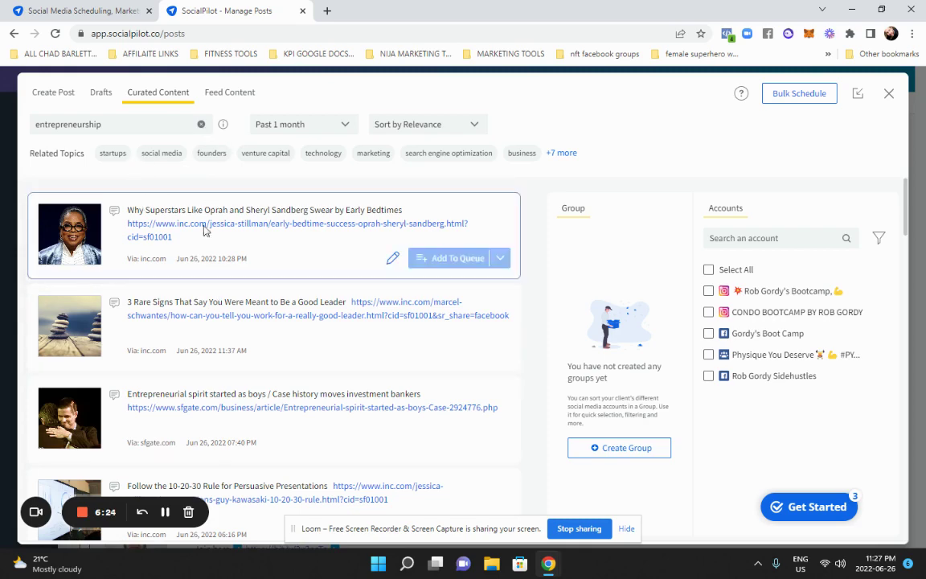
scroll(209, 242, down, 5)
scroll(123, 239, up, 10)
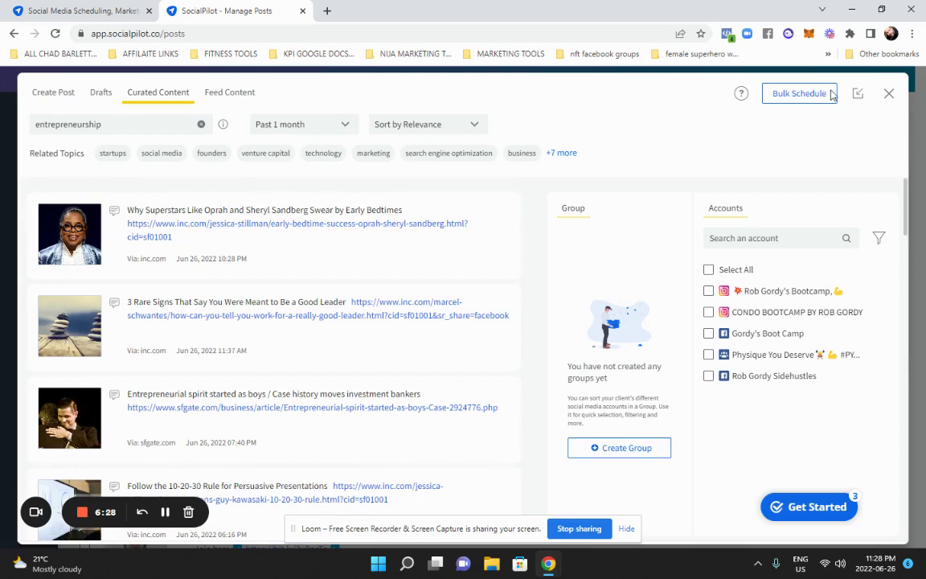
key(Escape)
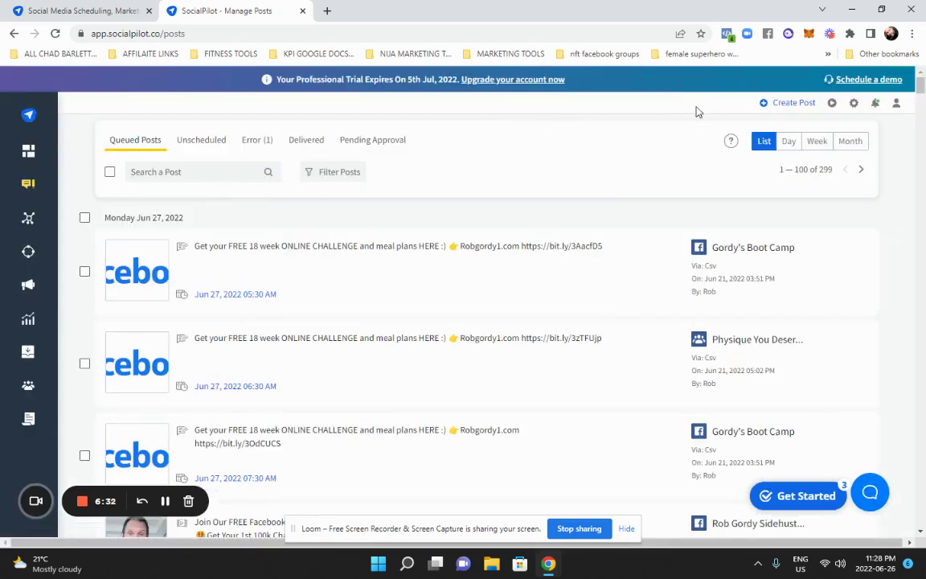
Step: Start another new post and show its options for adding media, then dismiss them without uploading
click(788, 102)
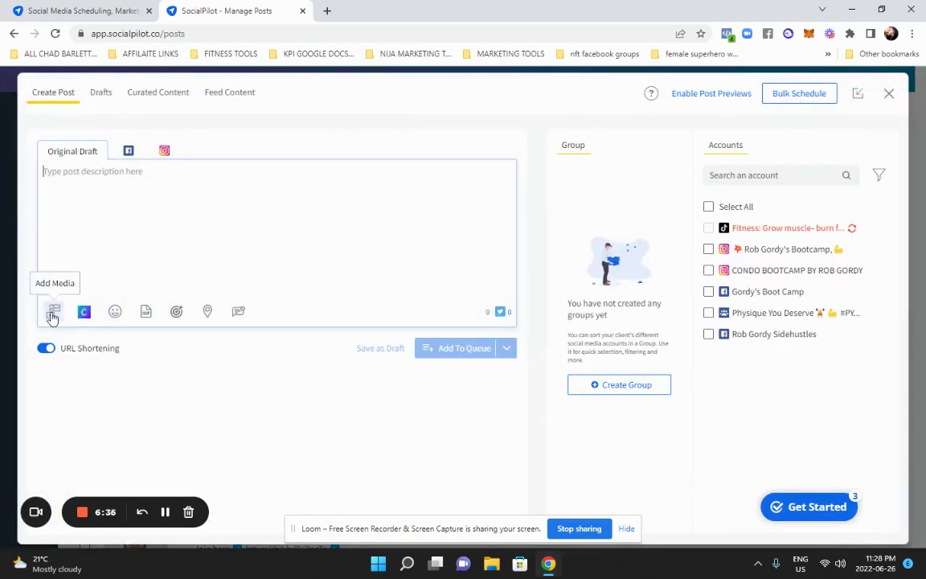
click(53, 311)
click(119, 256)
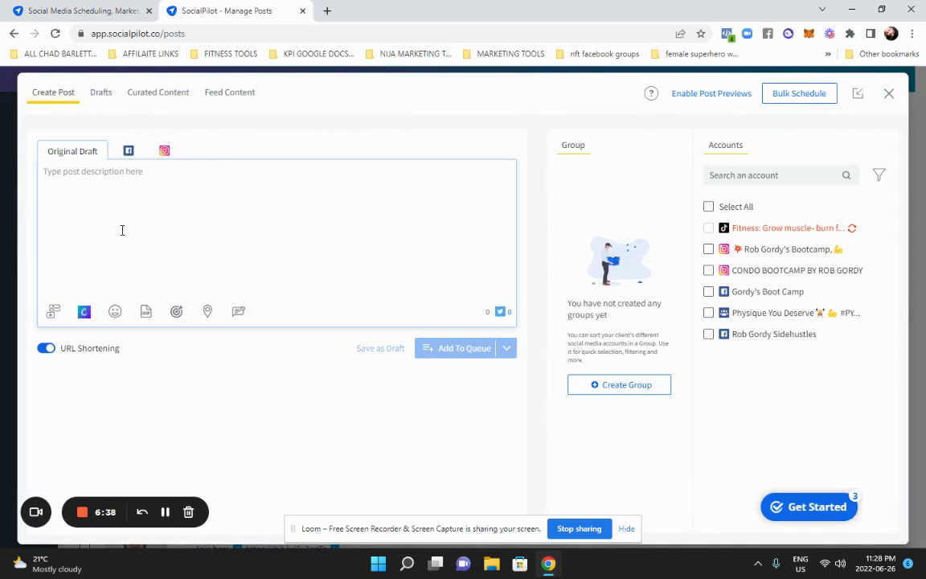
click(53, 313)
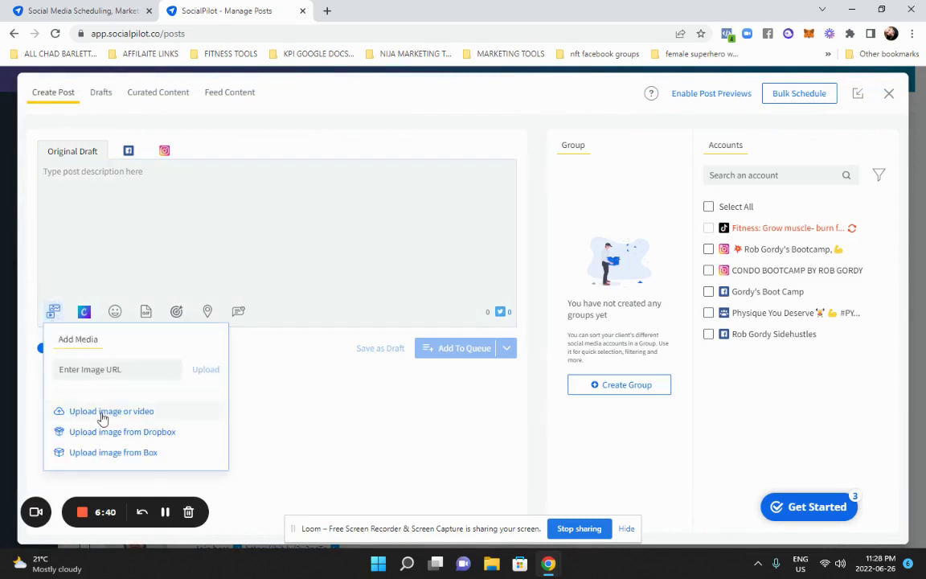
click(167, 221)
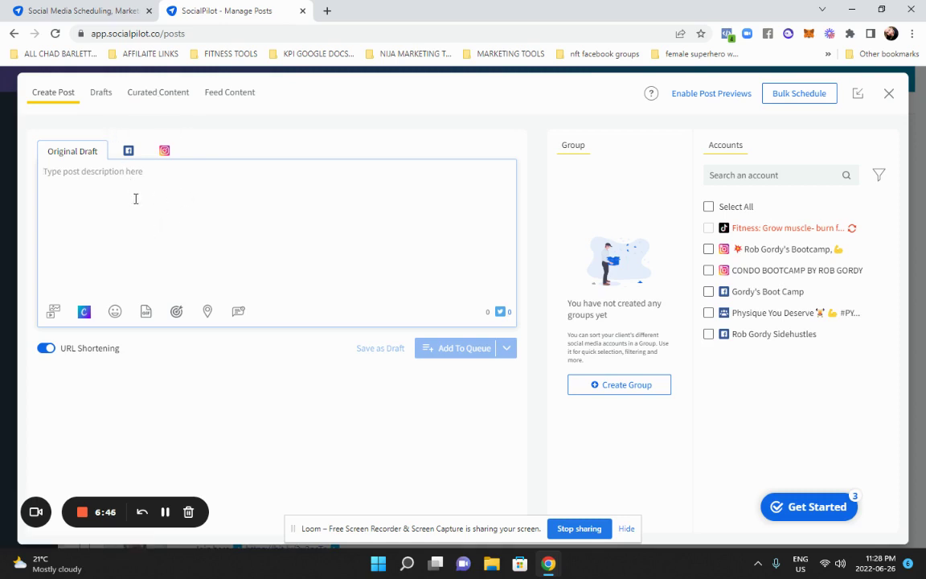
Step: Open a new browser window and go to YouTube
right_click(554, 566)
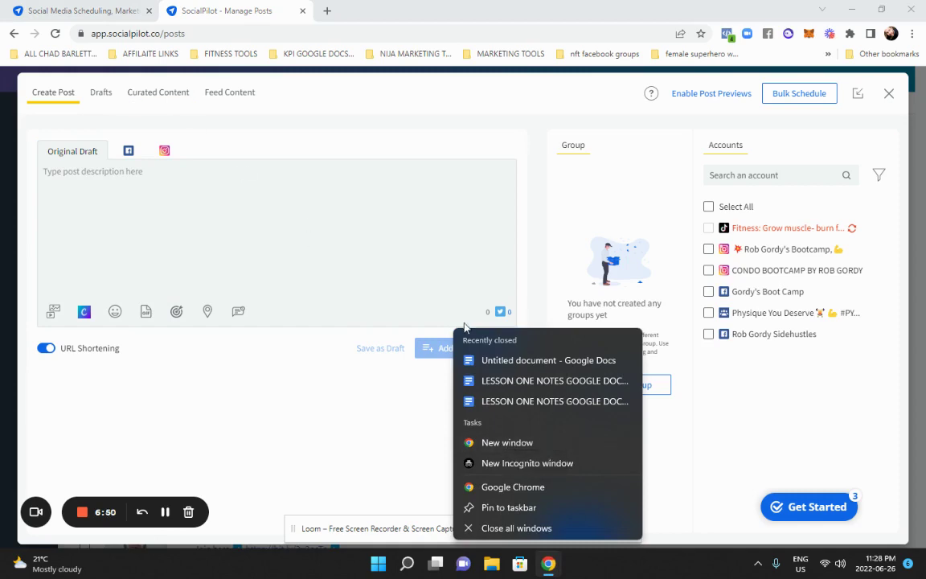
click(519, 426)
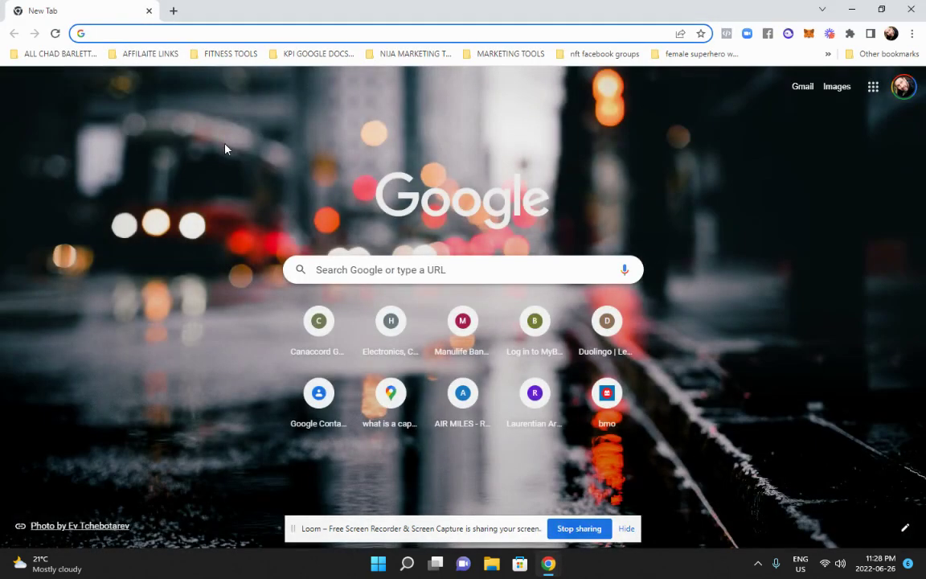
click(160, 34)
text(tou)
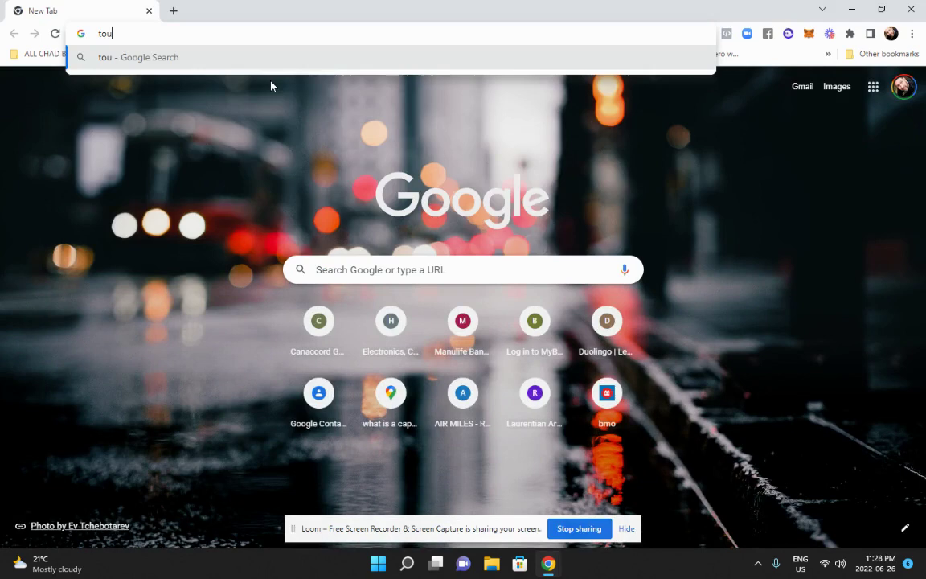
key(BackSpace)
key(BackSpace)
key(BackSpace)
text(youtube)
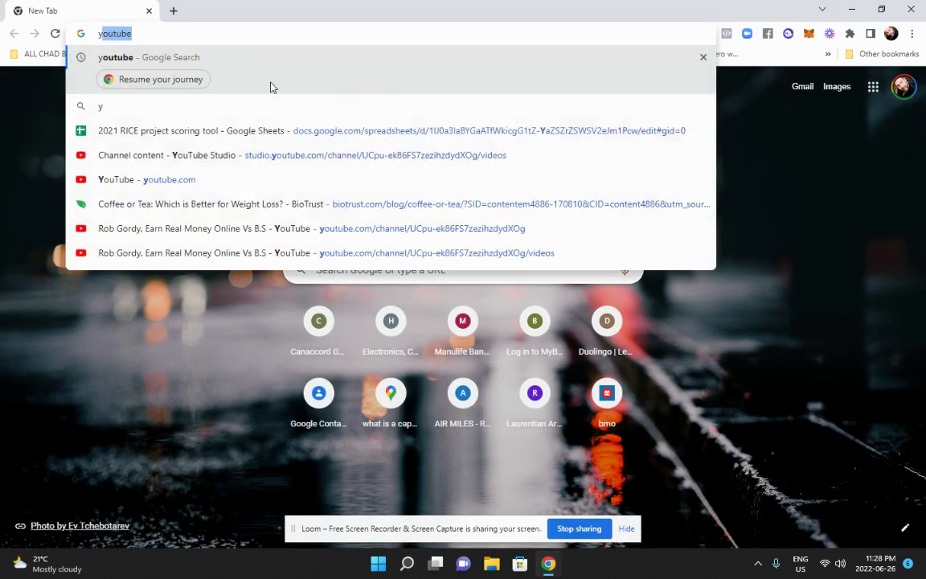
key(Return)
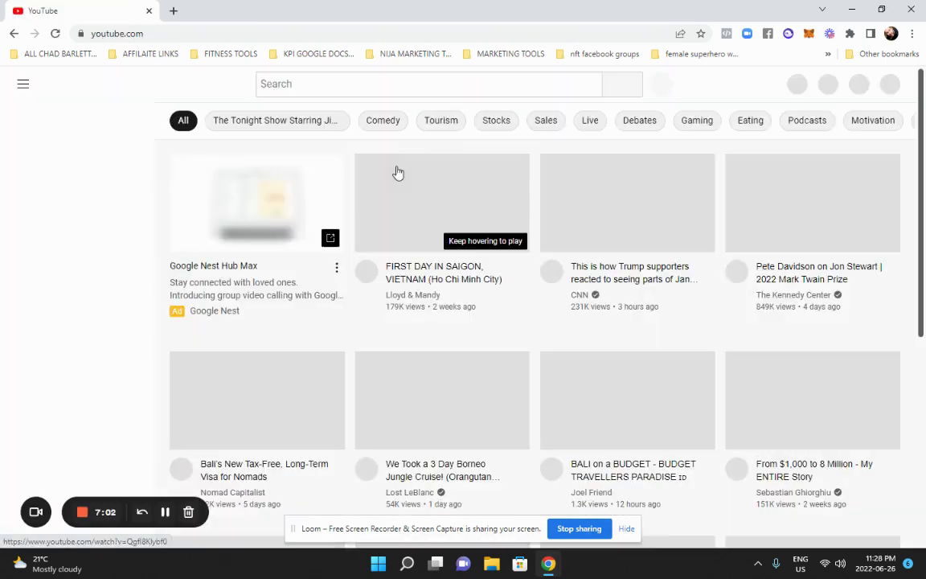
Step: Search YouTube for "relationship" using the suggested search term
click(378, 86)
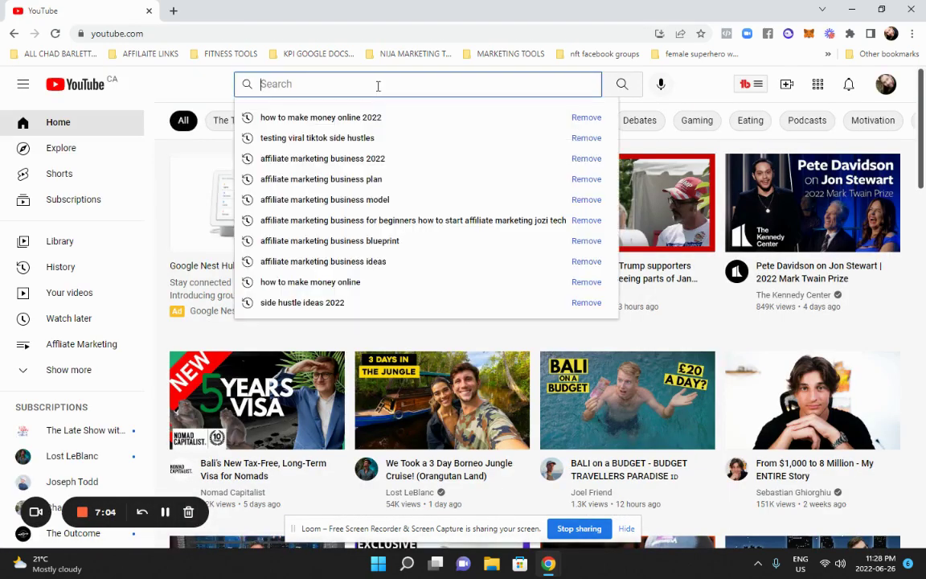
text(relat)
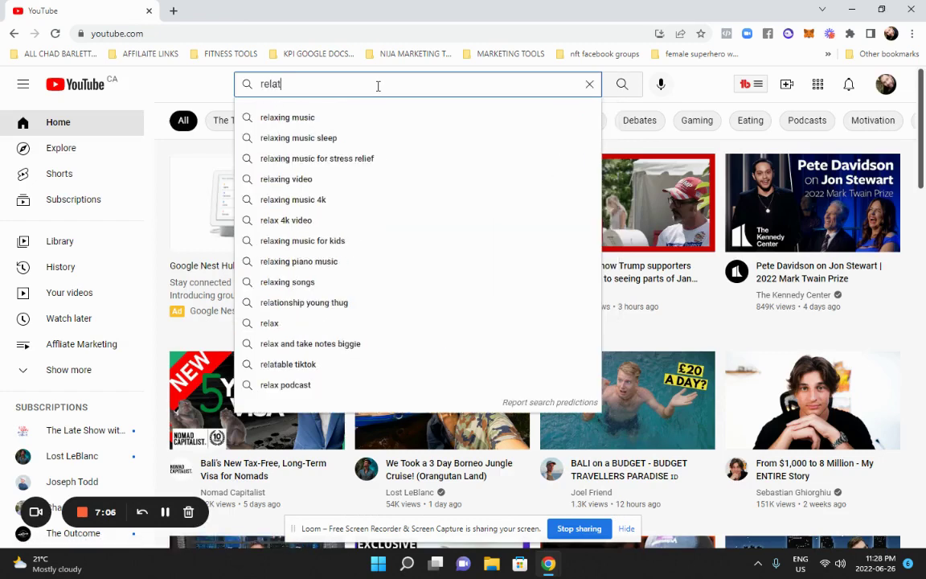
key(Down)
key(Down)
key(Down)
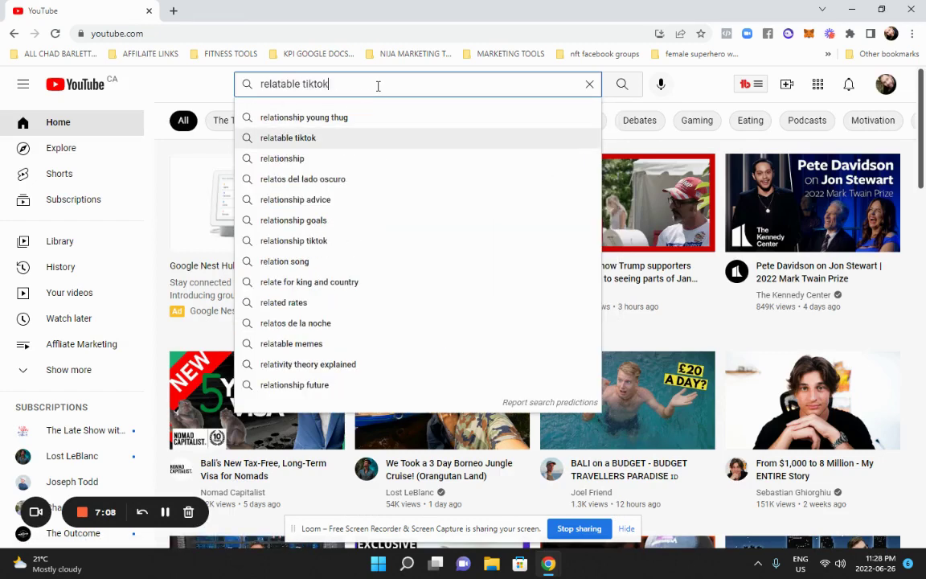
click(342, 158)
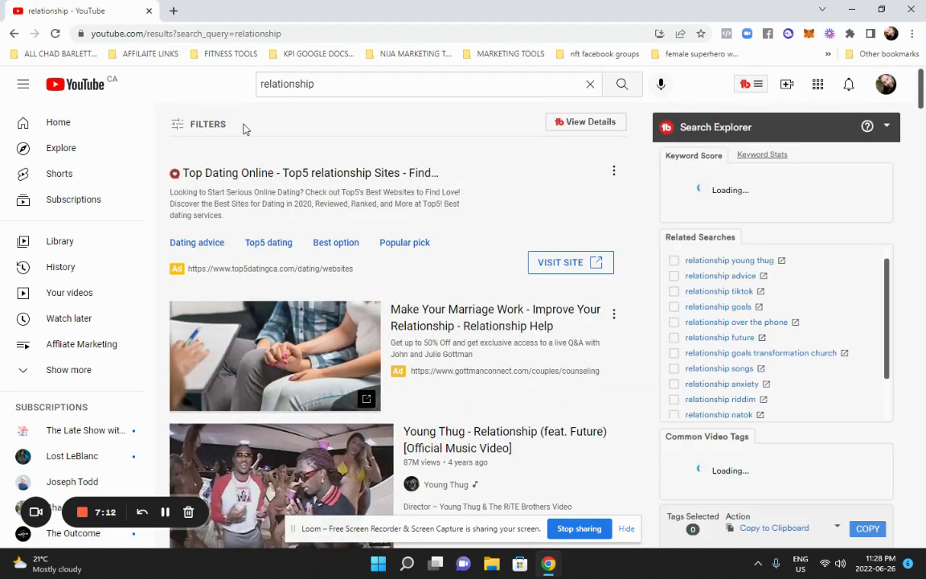
Step: Filter the relationship results to Creative Commons videos and show the options for the video "7 Signs of an Incompatible Relationship"
click(183, 127)
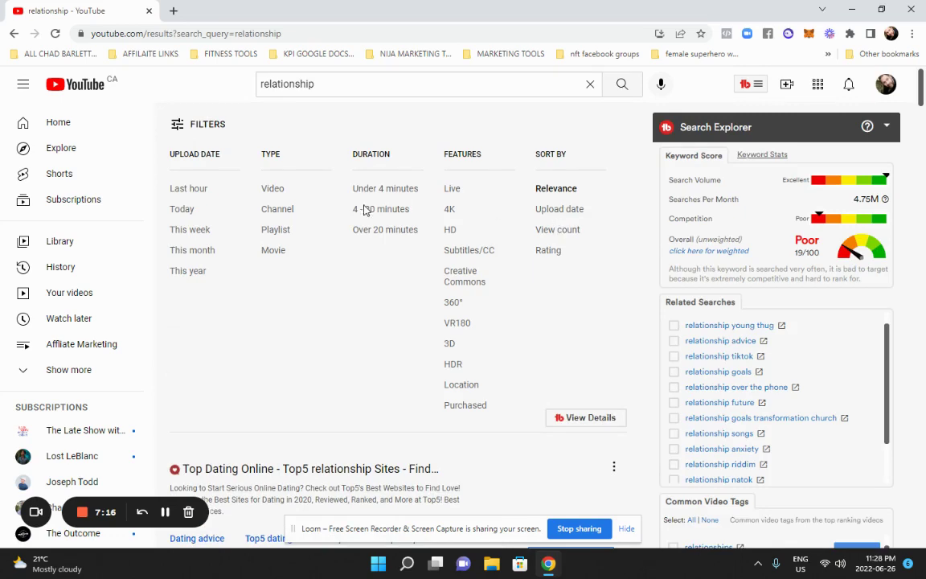
click(459, 287)
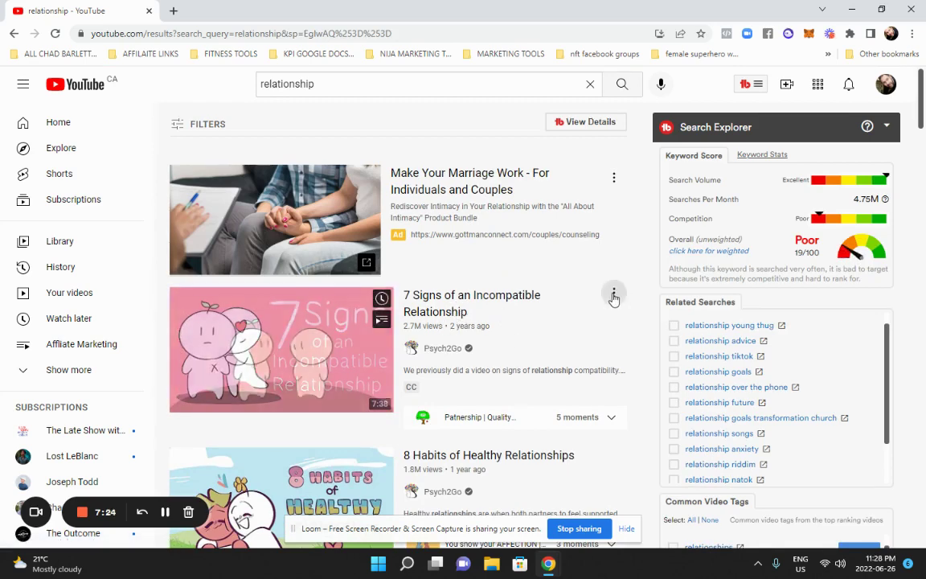
click(613, 293)
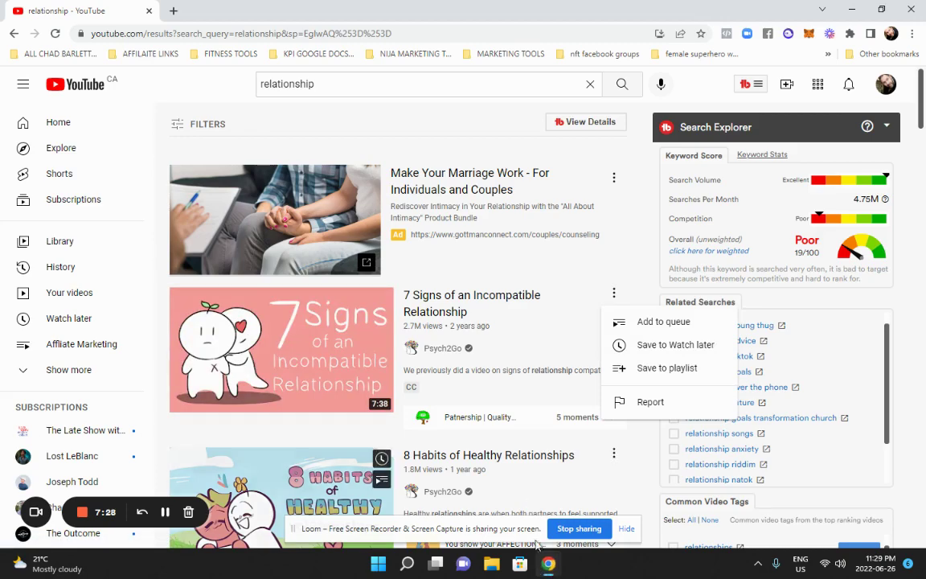
Step: Open a new browser window and search the web for "youtube downloader"
right_click(547, 564)
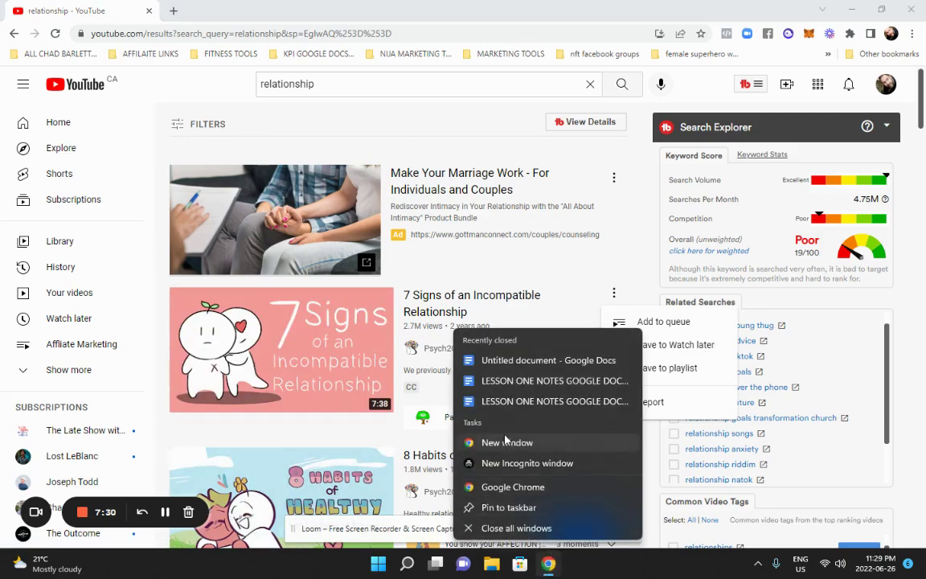
click(447, 443)
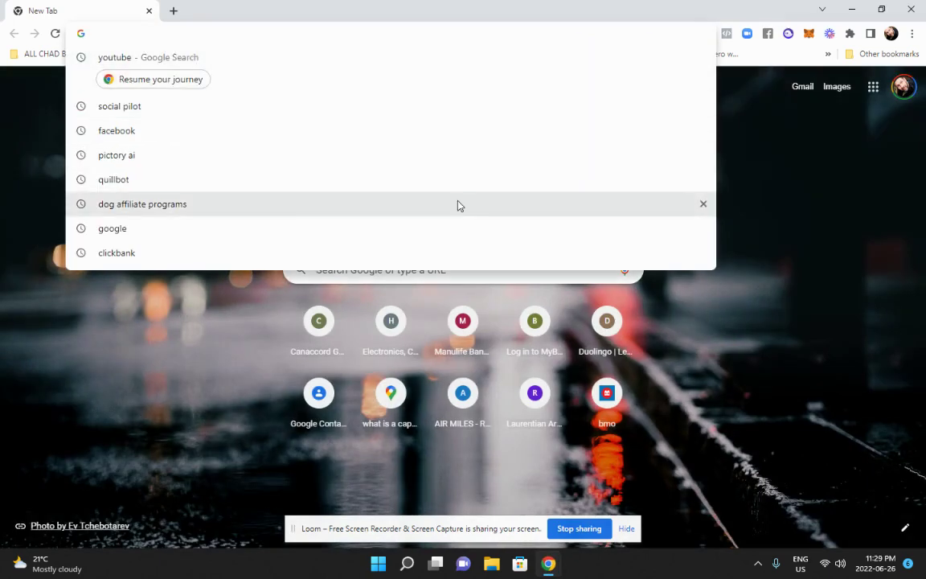
text(you)
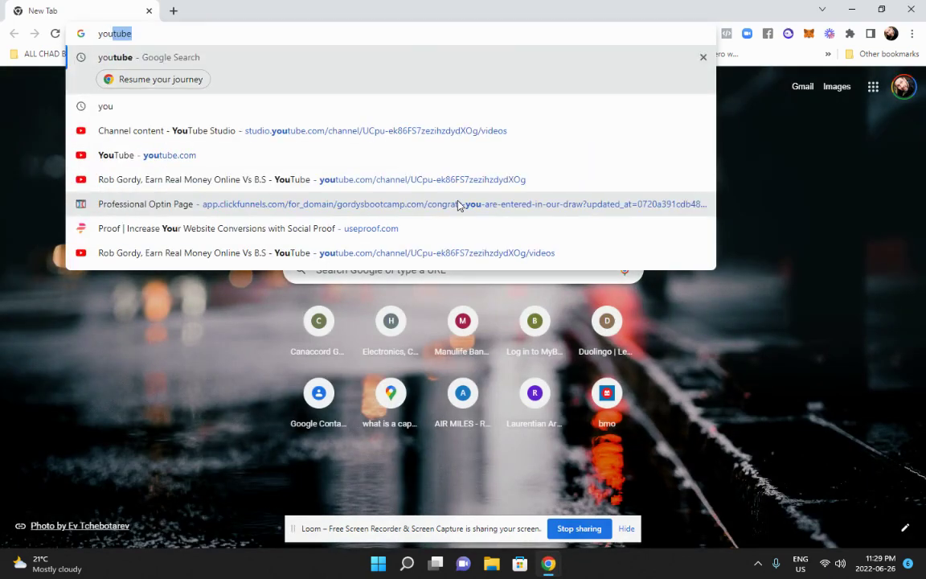
text(tube dowr)
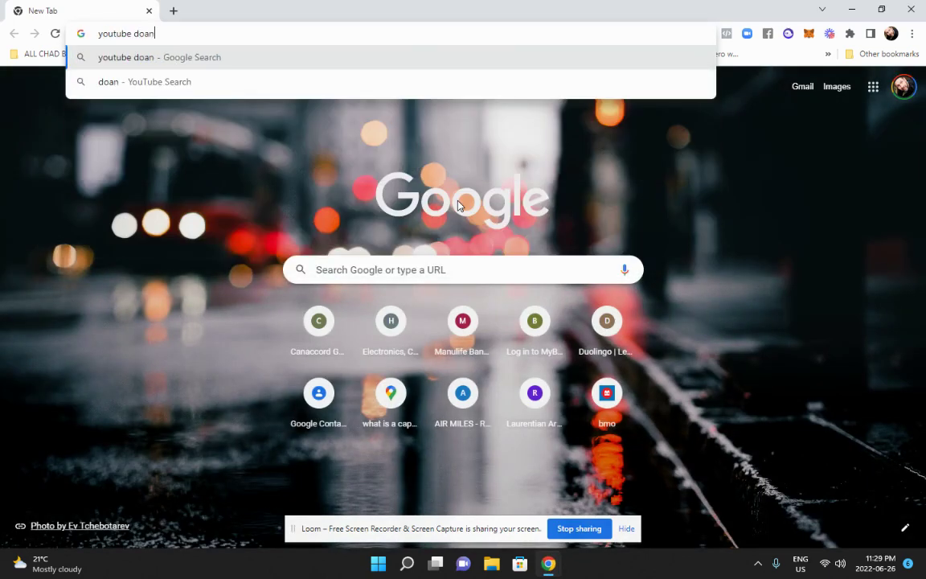
key(BackSpace)
text(no)
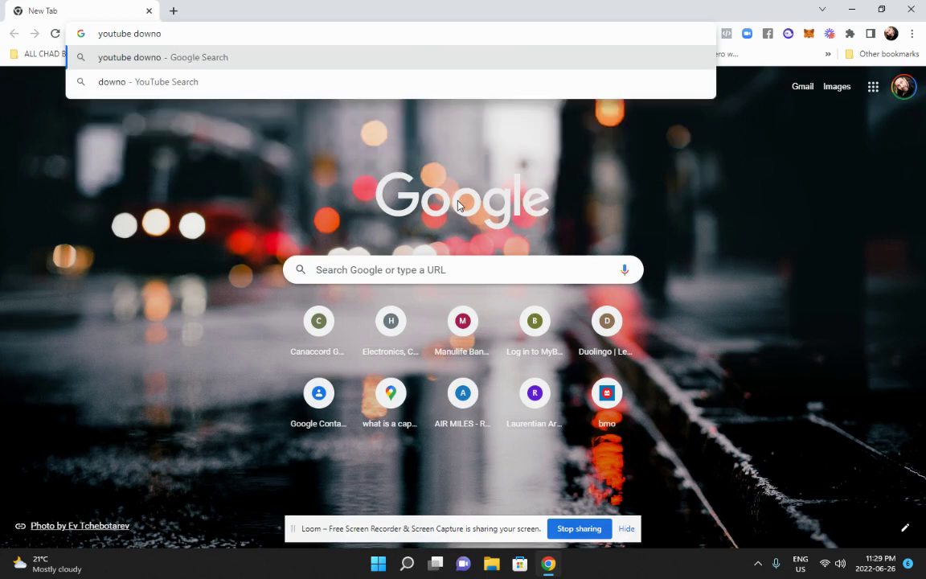
key(BackSpace)
text(load)
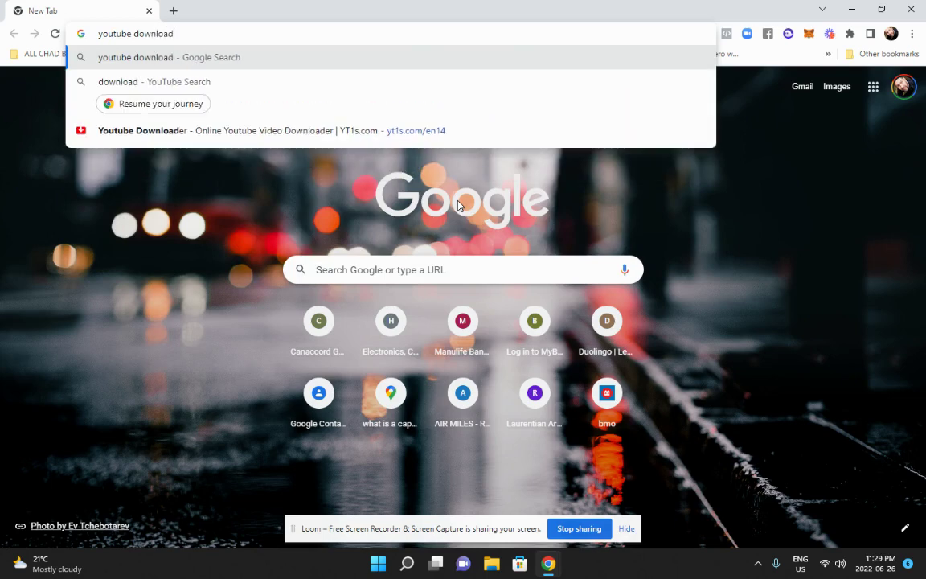
text(er)
key(Return)
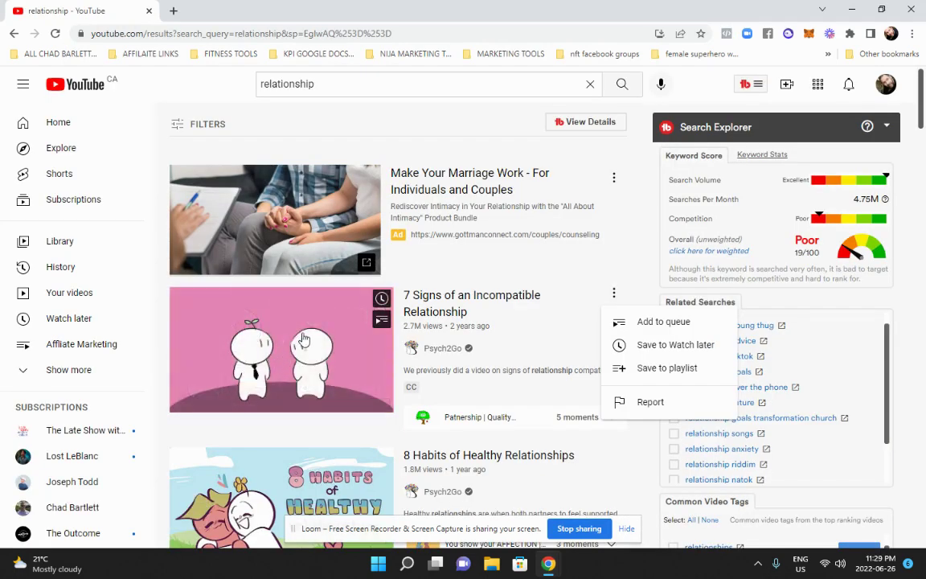
key(alt+Tab)
key(alt+Tab)
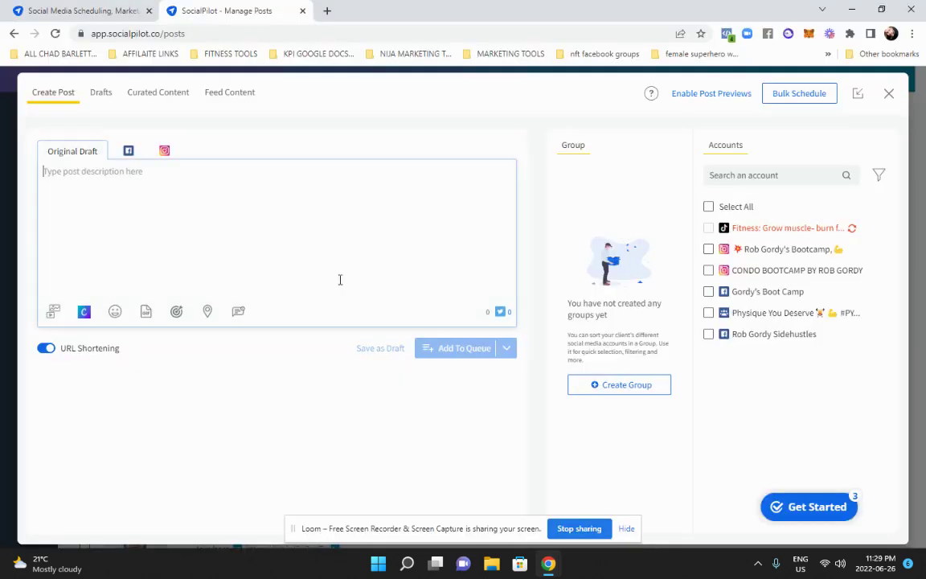
click(54, 313)
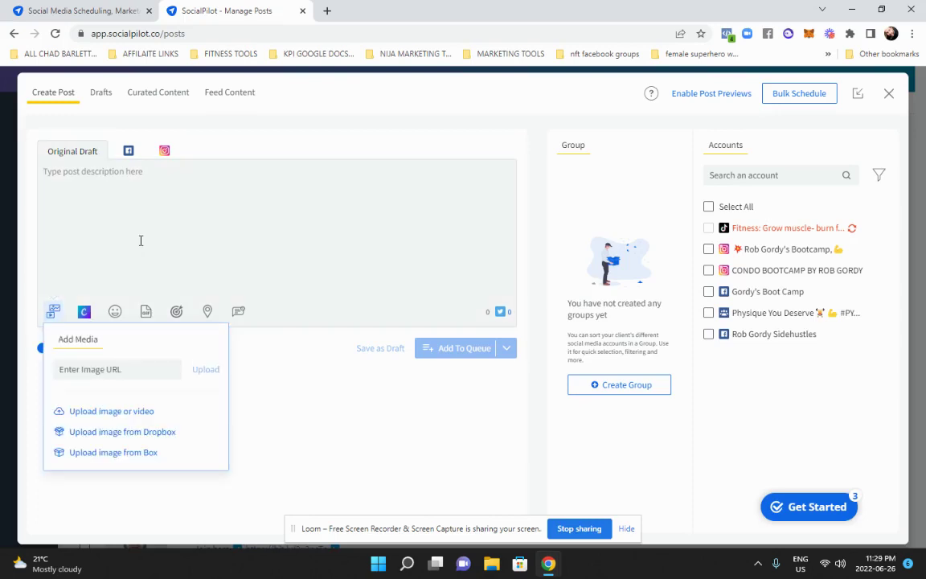
click(135, 413)
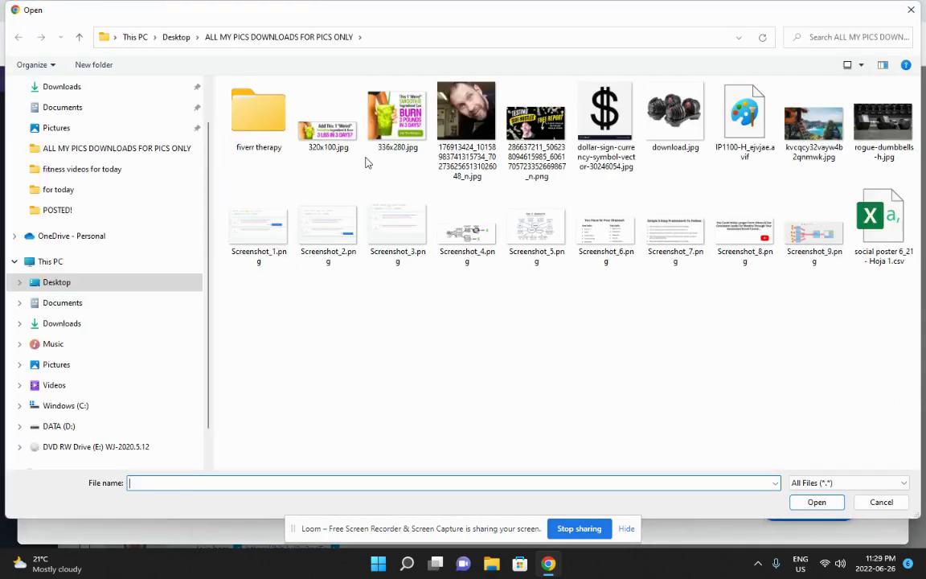
click(78, 171)
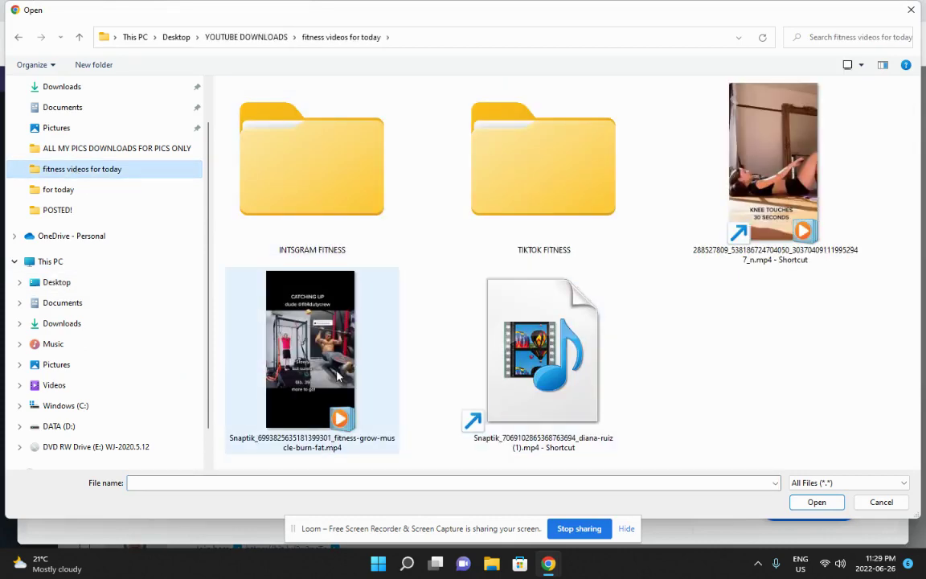
click(378, 410)
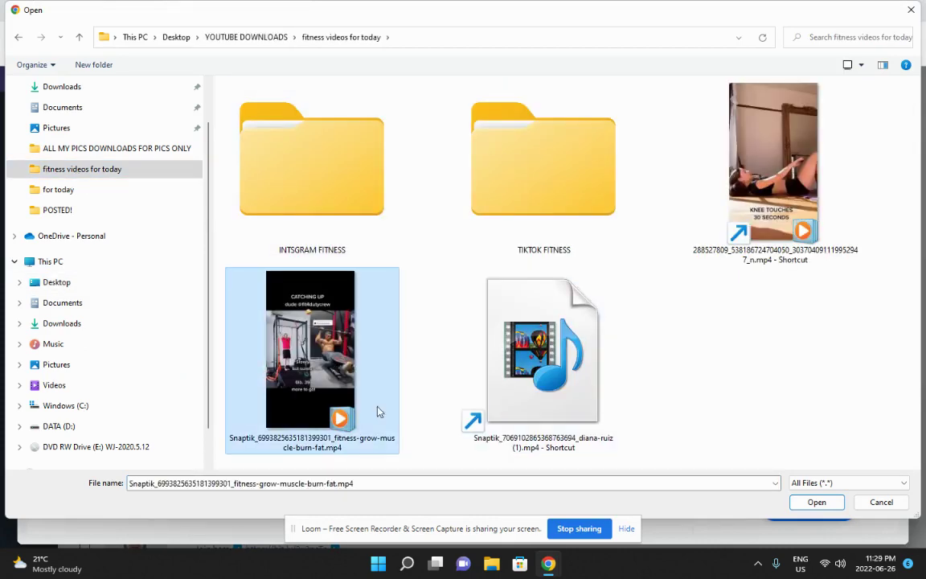
click(817, 502)
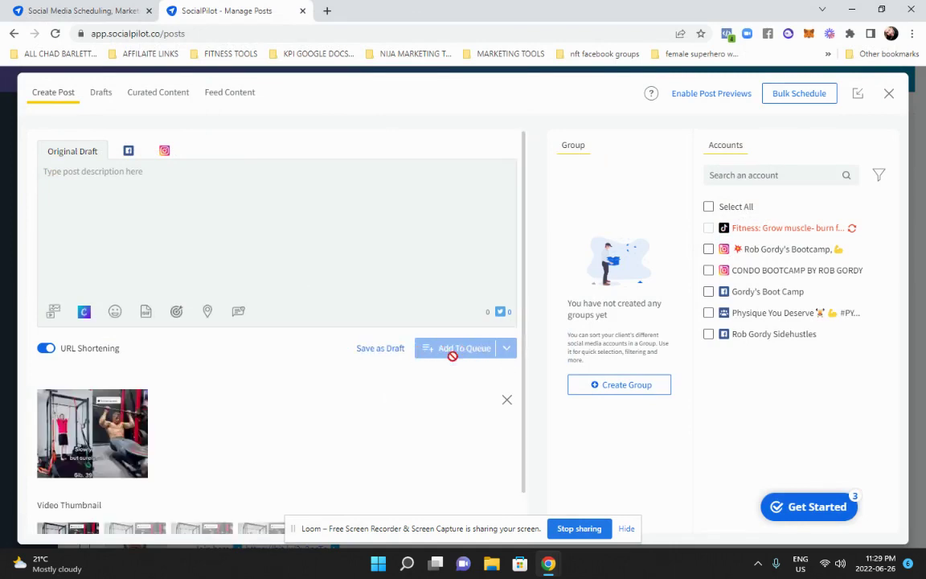
Step: Choose only the Gordy's Boot Camp Facebook account for the video post and add the post to the queue
click(709, 335)
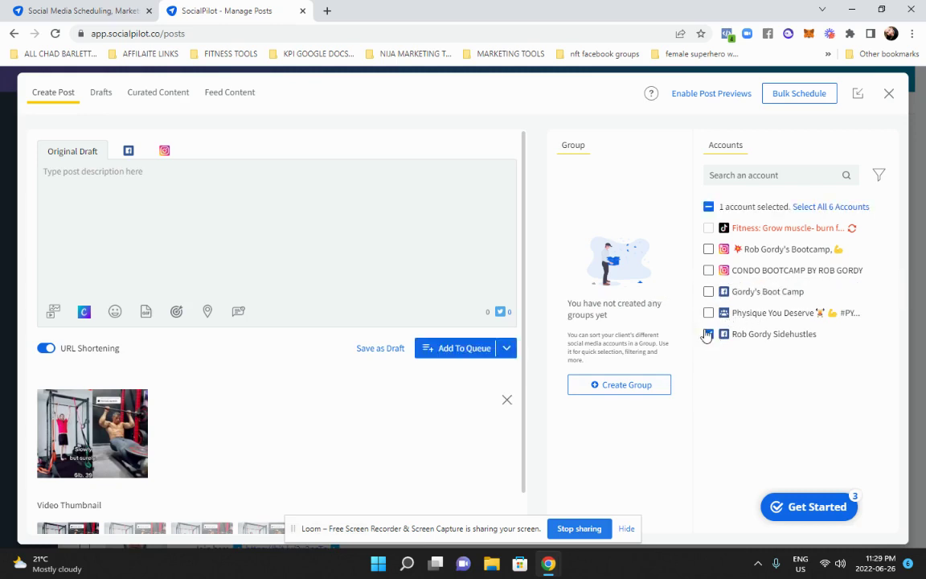
click(708, 334)
click(708, 292)
click(466, 348)
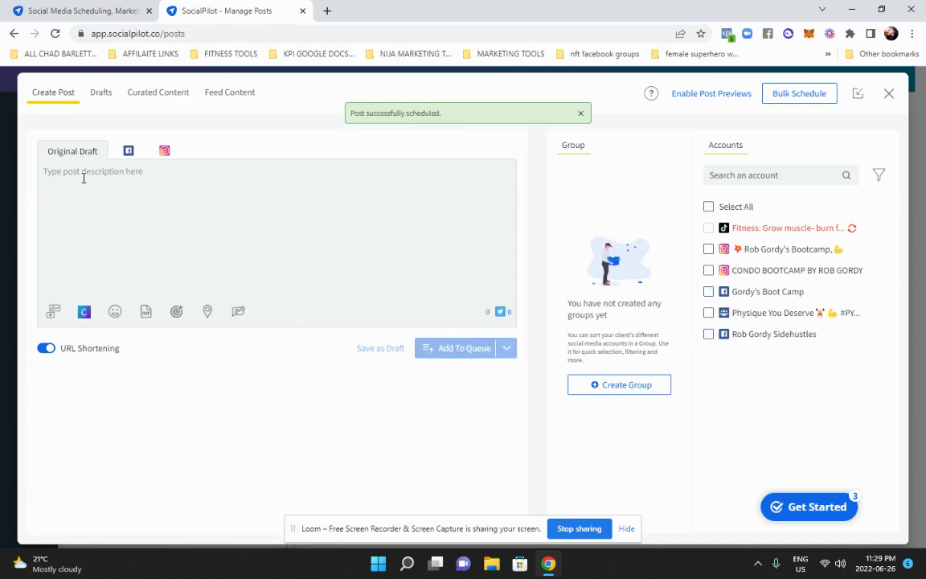
click(223, 179)
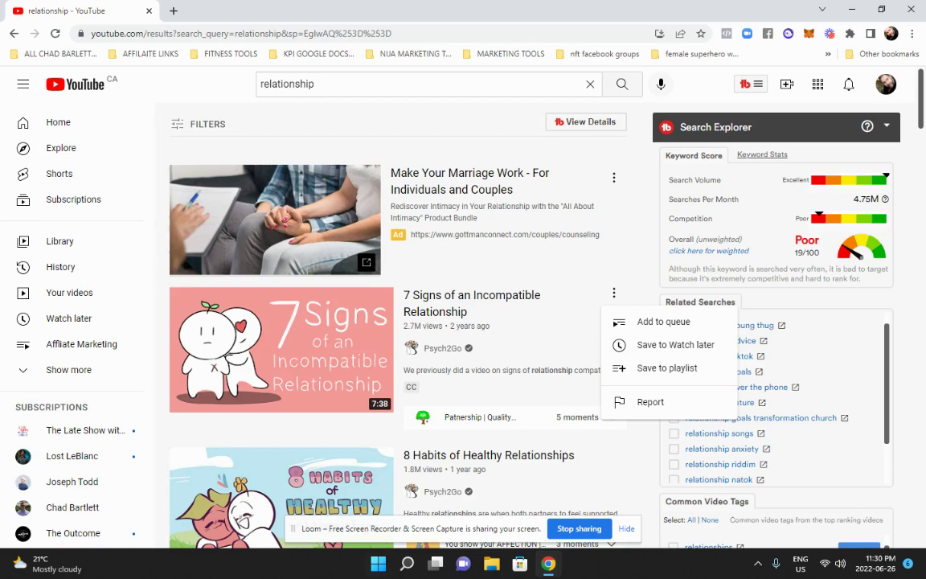
Step: Open another new browser window, ready for entering a web address
right_click(548, 573)
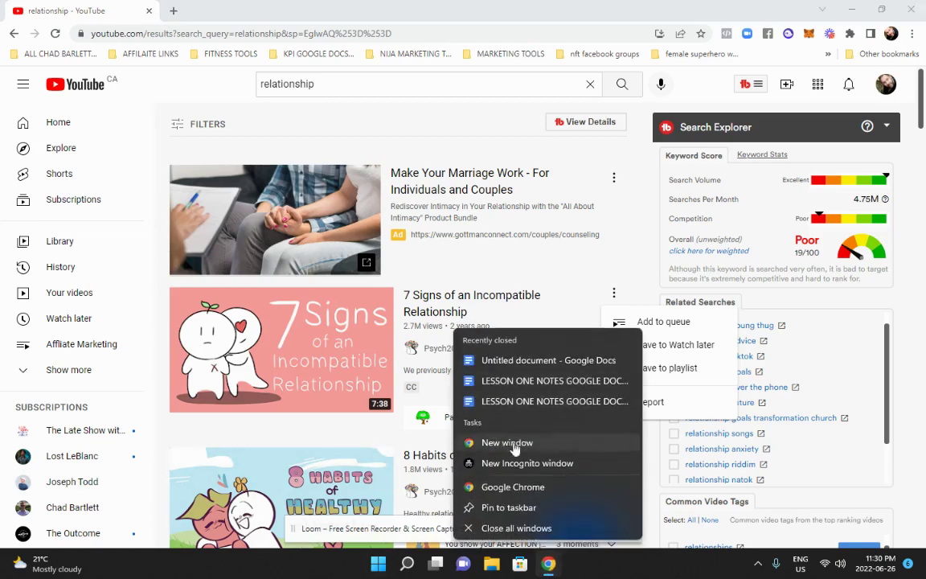
click(467, 441)
click(199, 33)
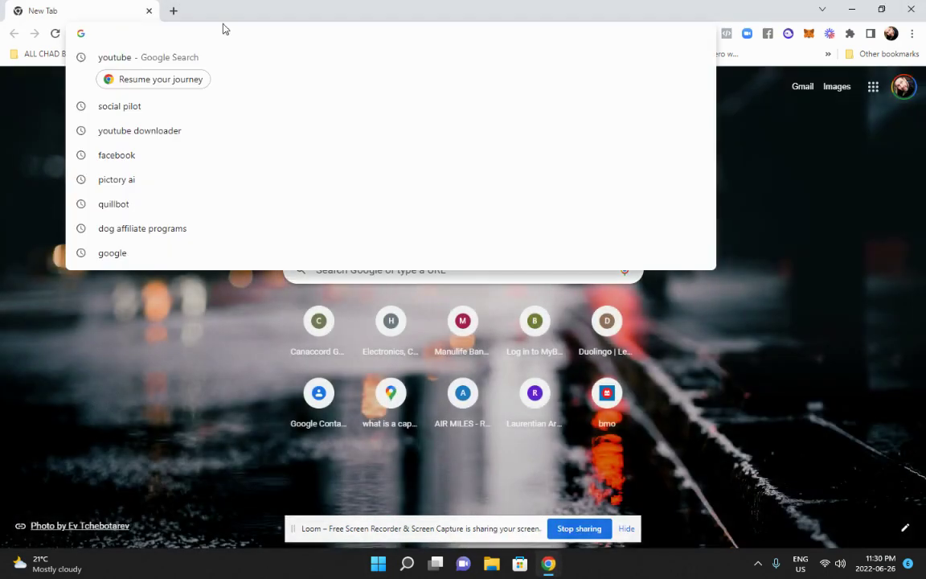
text(ti)
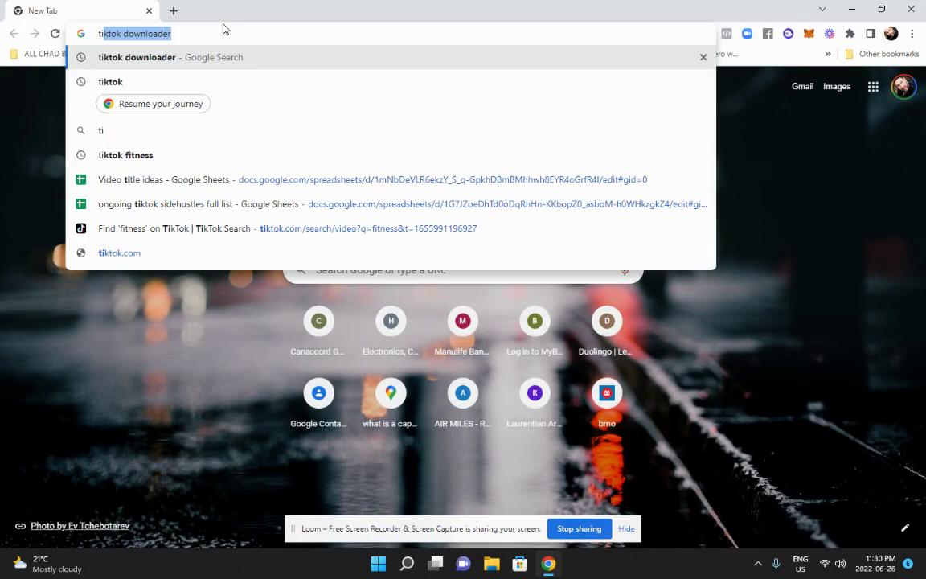
key(BackSpace)
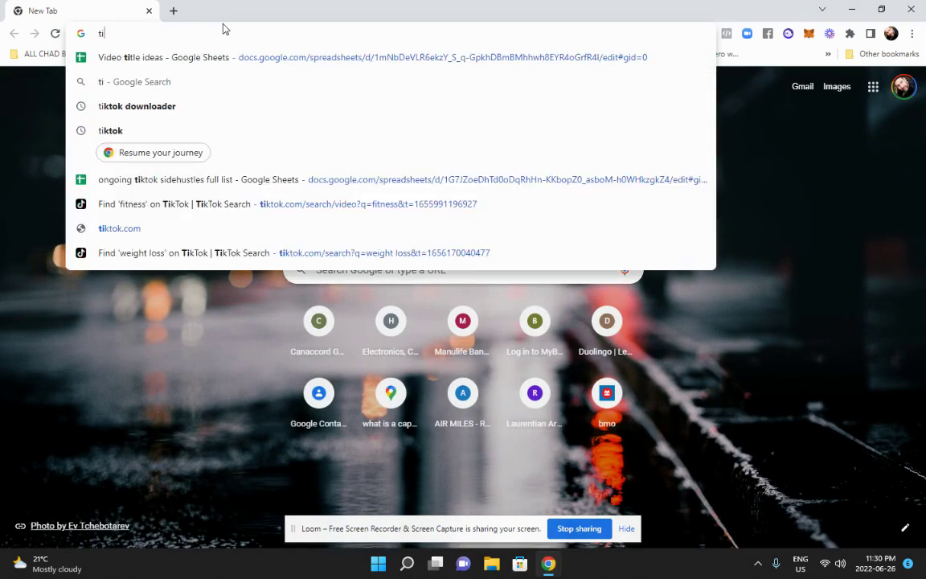
text(ktok)
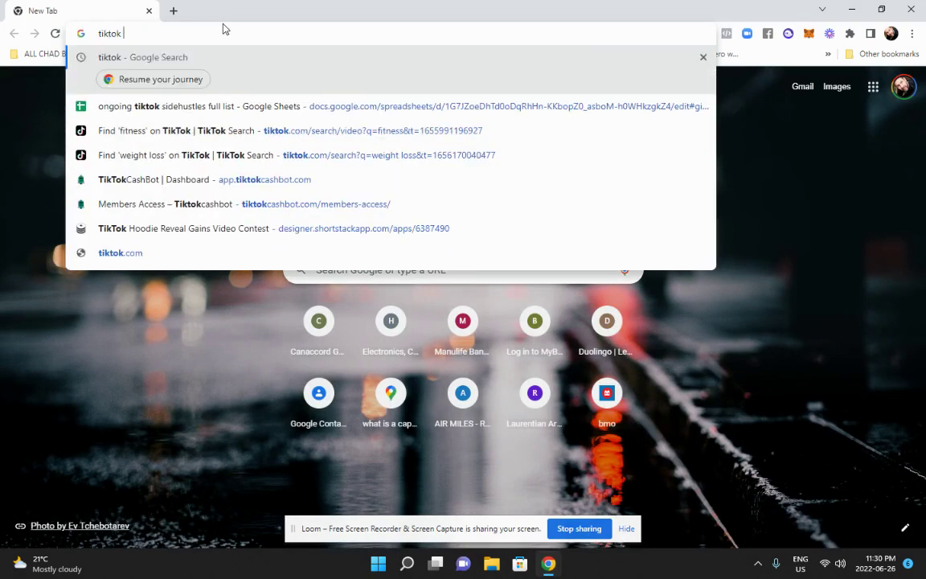
key(ctrl+a)
key(BackSpace)
Step: Look up "pin" and go to Pinterest through the suggested Rapid_profit_machine address
text(piny)
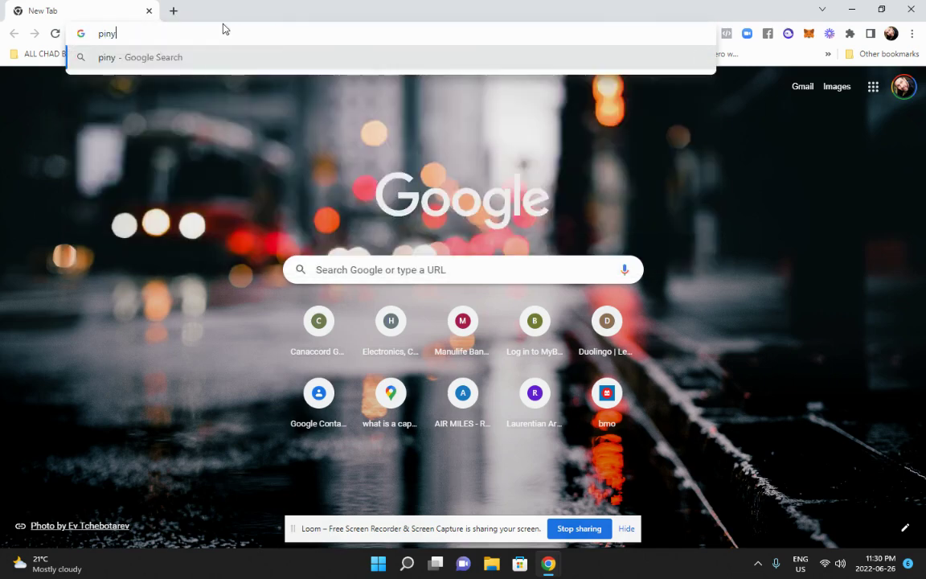
key(BackSpace)
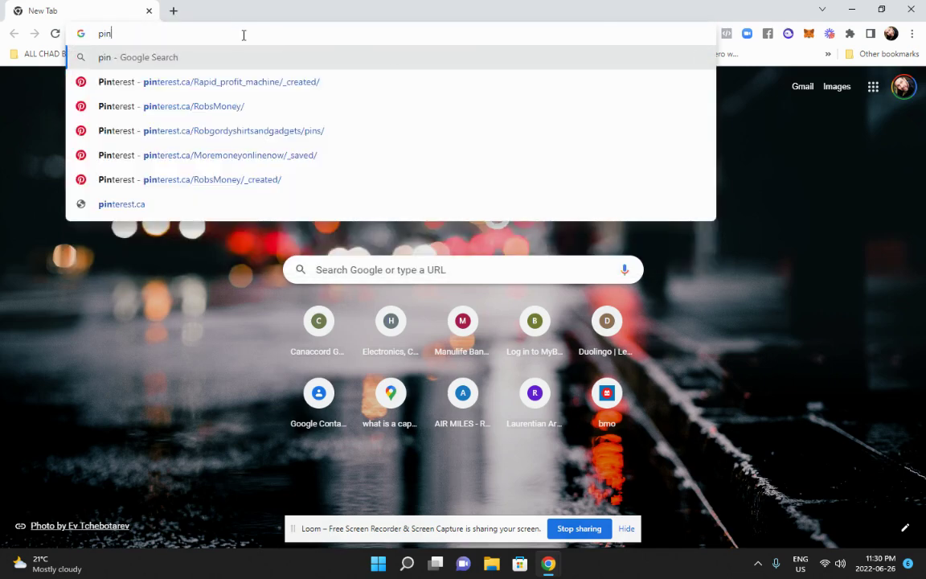
click(203, 84)
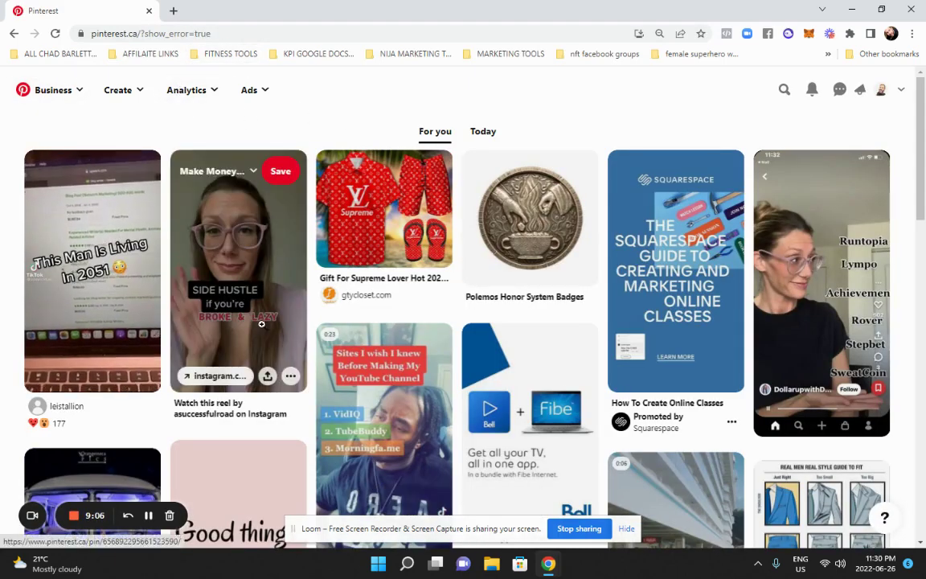
Step: Open the "47 Money Affirmations Plus Free Printables" pin from the feed and follow its link to radplanner.com
scroll(392, 311, down, 3)
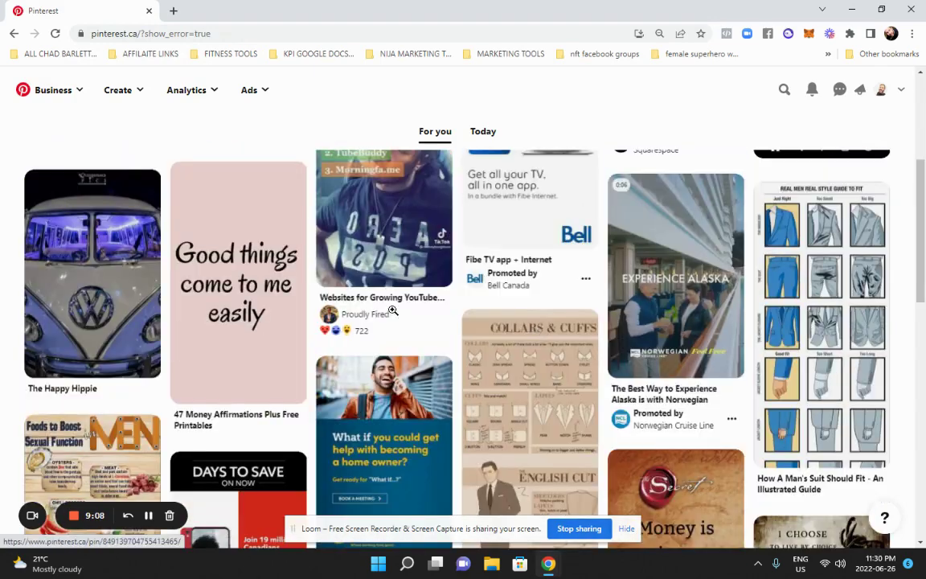
click(244, 243)
scroll(553, 183, down, 2)
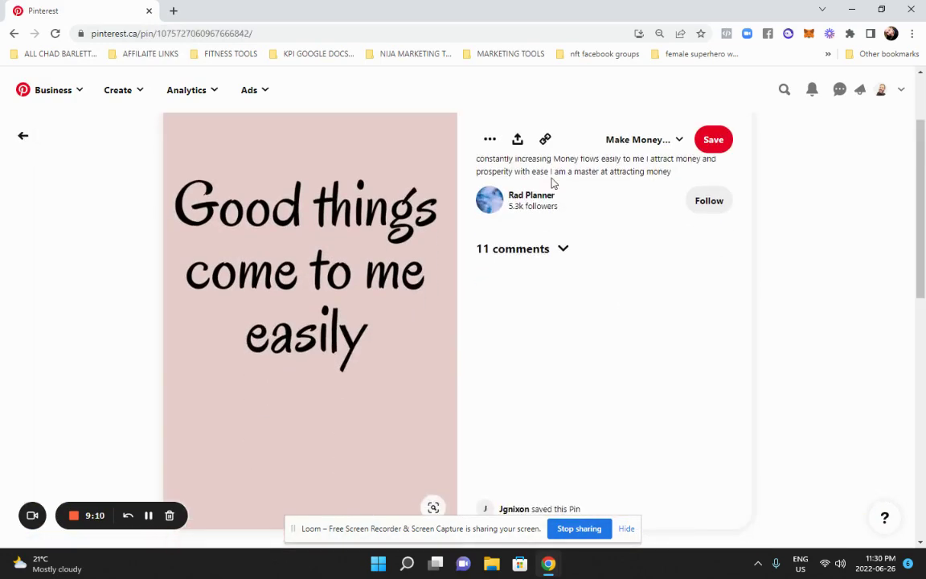
scroll(551, 183, up, 2)
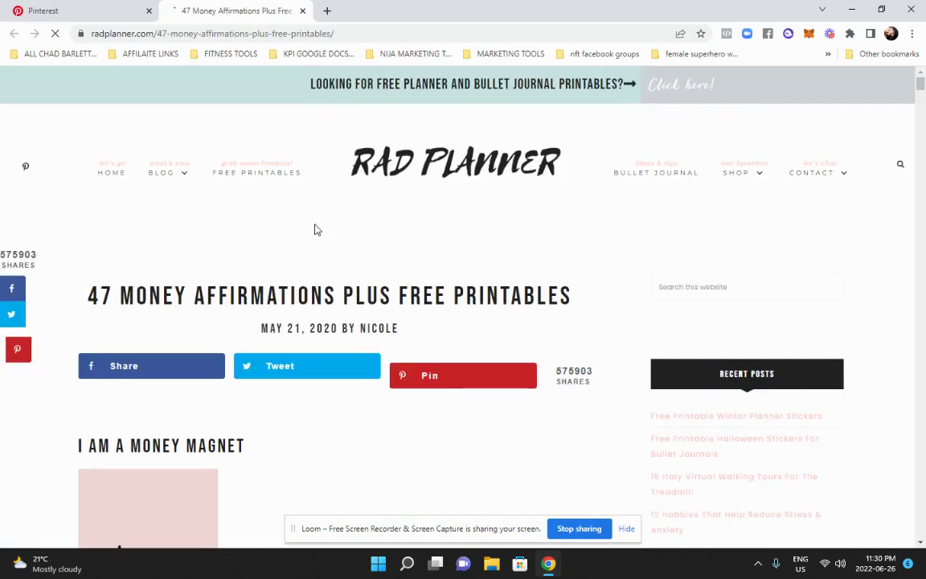
Step: Return to the affirmations pin, browse the similar pins below it and open Questrade's promoted mortgage pin
click(56, 11)
scroll(446, 326, down, 5)
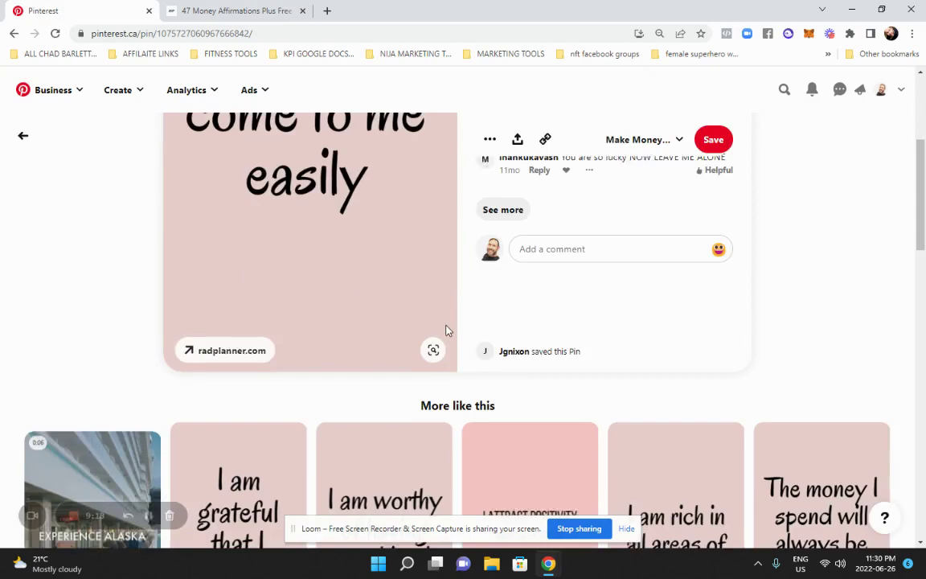
scroll(458, 332, down, 15)
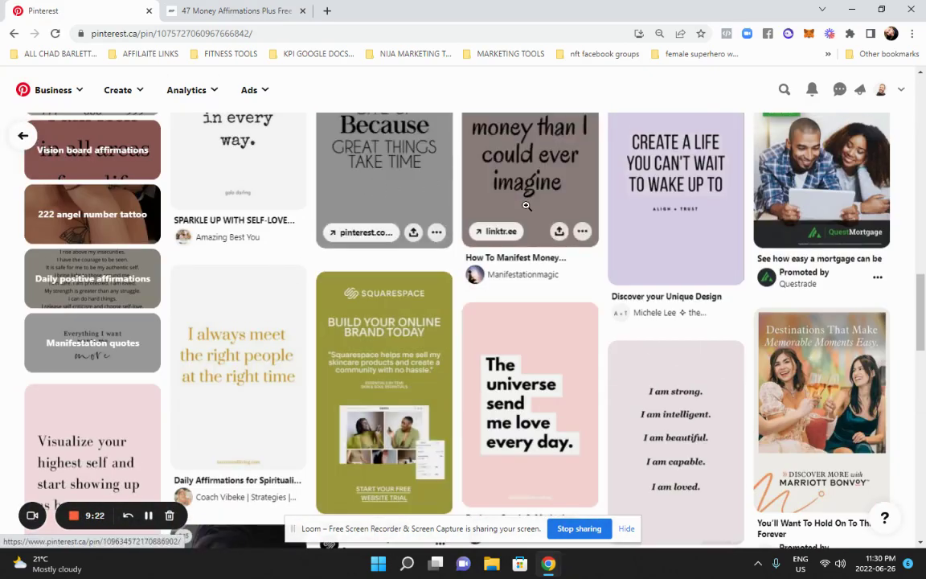
scroll(413, 274, down, 3)
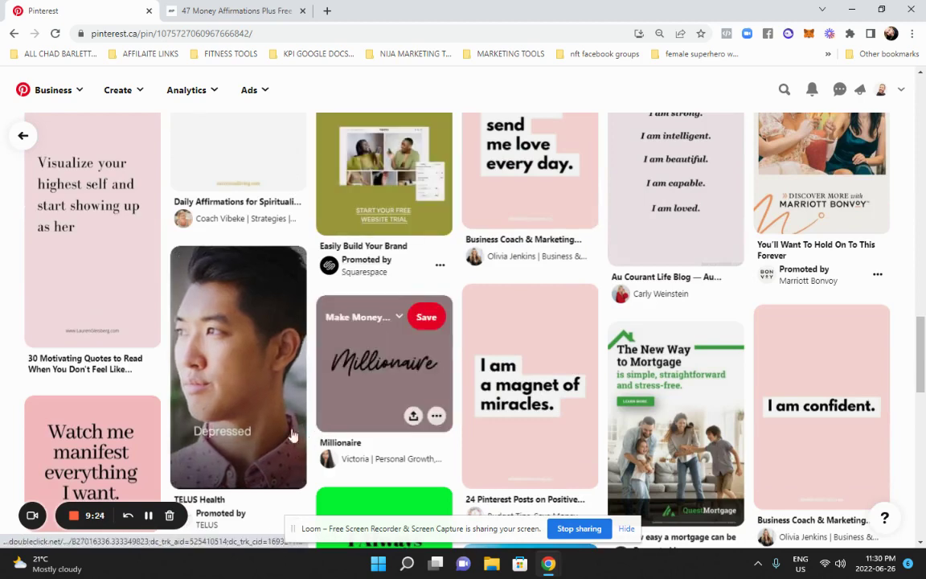
scroll(245, 408, down, 3)
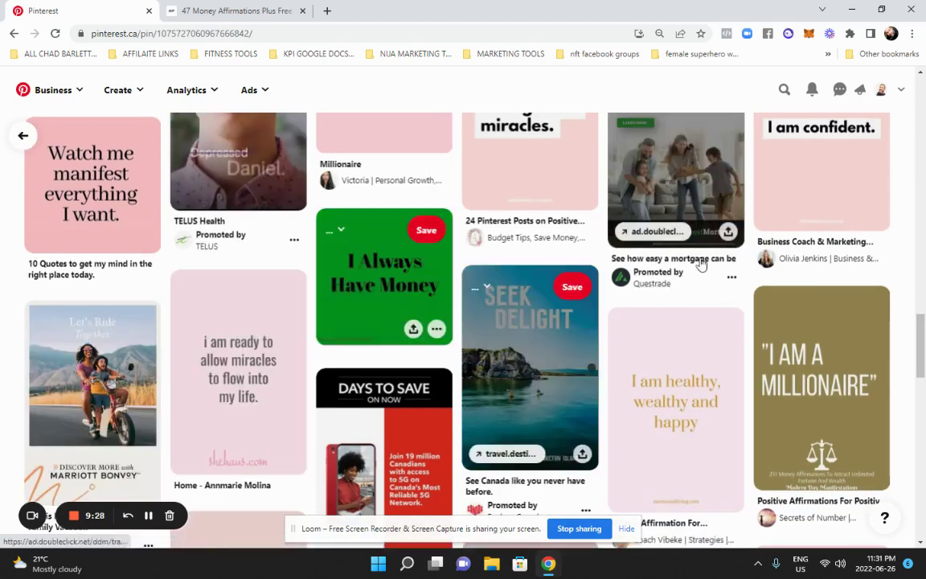
click(657, 198)
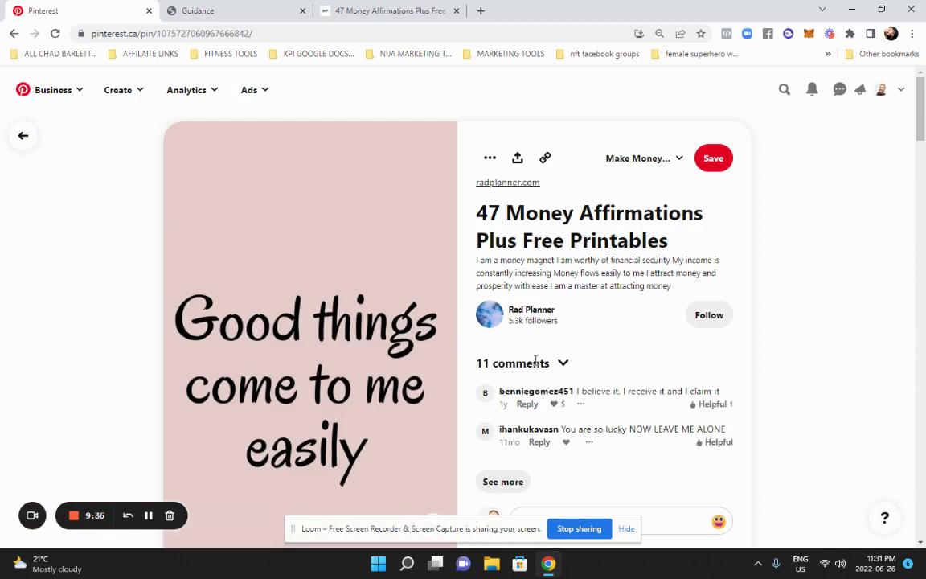
Step: Go back from the affirmations pin to the Pinterest home feed and browse the pins there
click(14, 33)
scroll(424, 243, down, 3)
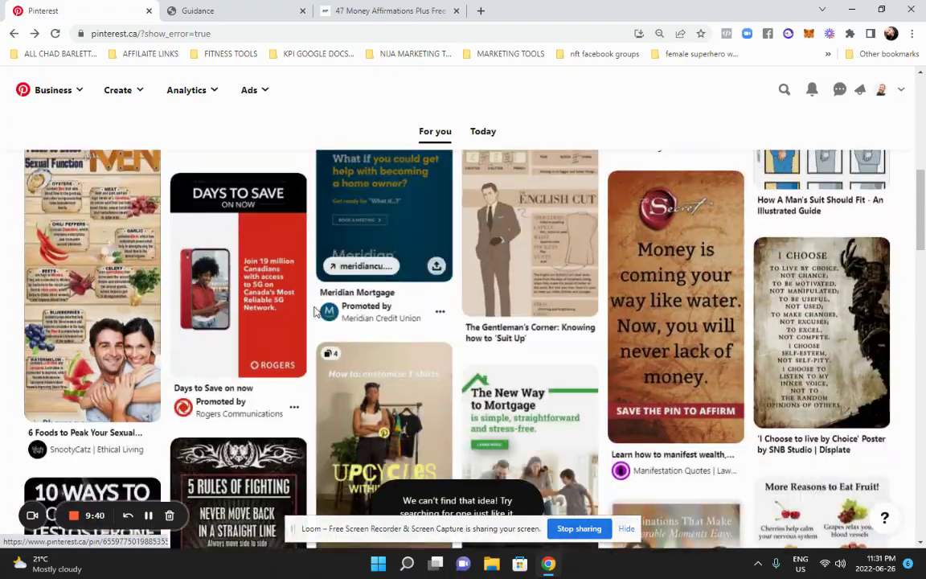
scroll(160, 315, down, 3)
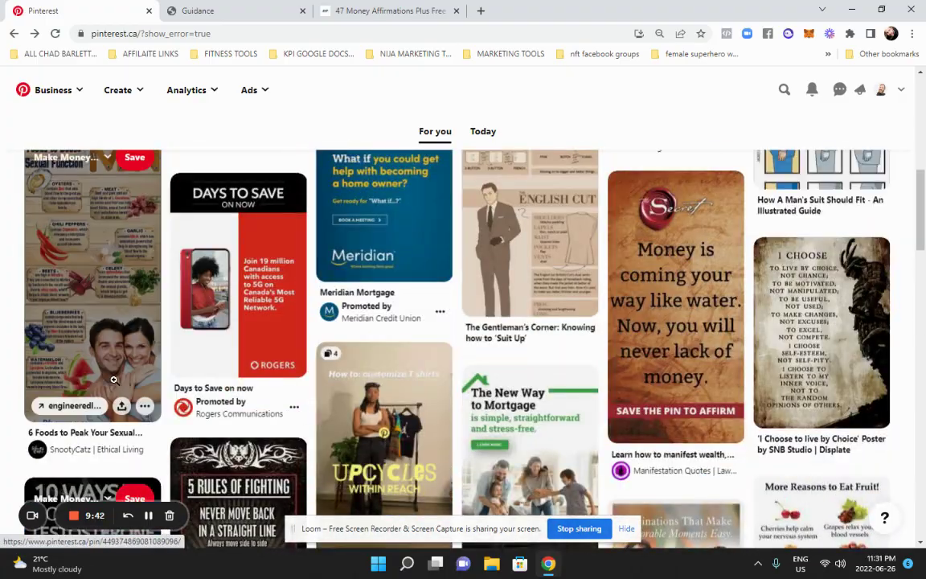
scroll(121, 309, down, 5)
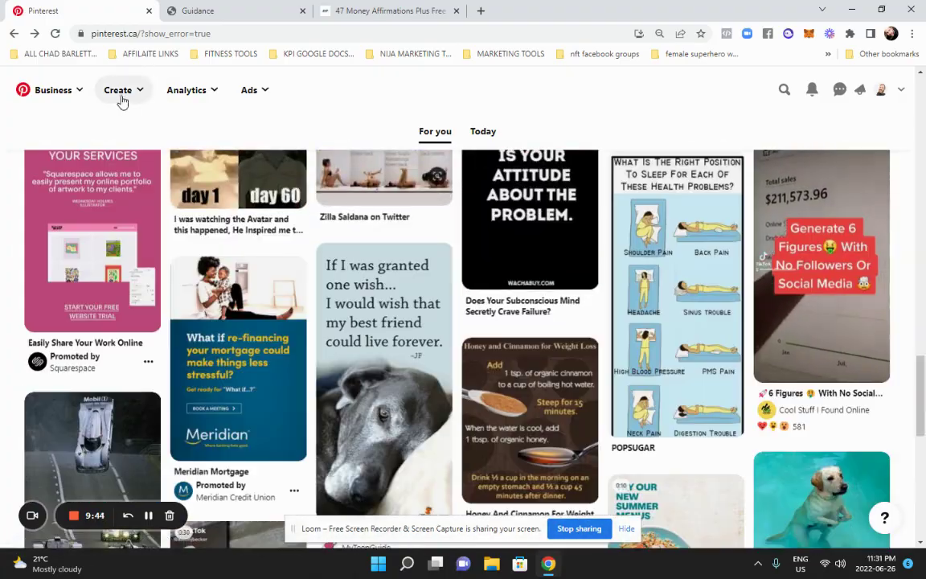
Step: Open the Entrepreneurial Motivation profile from the "Remote Work." pin in the feed and browse the profile's created pins
scroll(422, 352, down, 5)
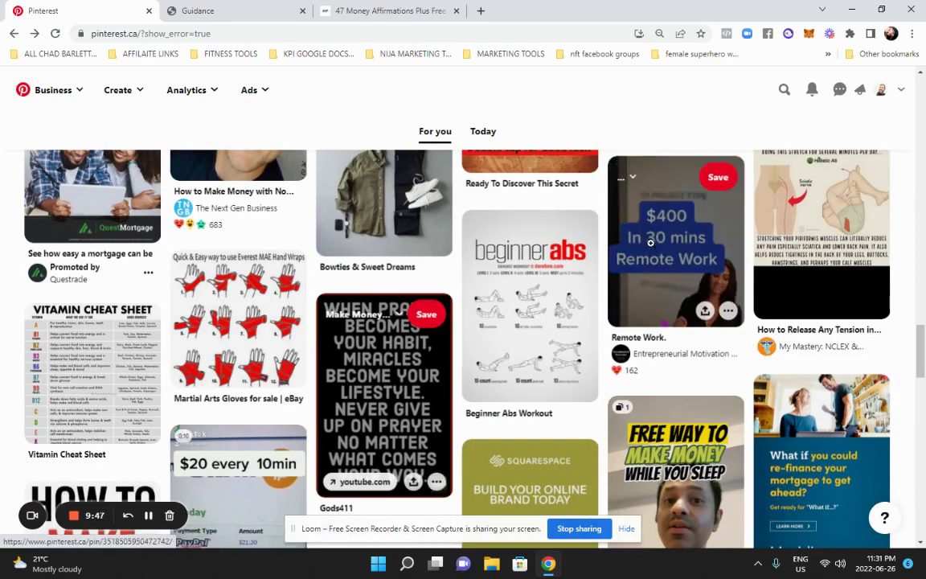
click(666, 355)
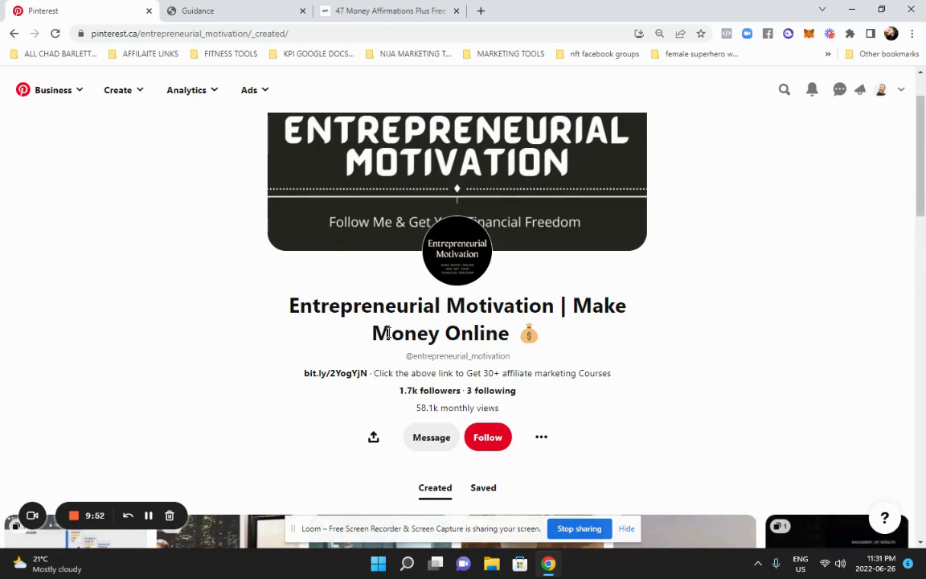
scroll(415, 394, down, 3)
scroll(462, 288, down, 7)
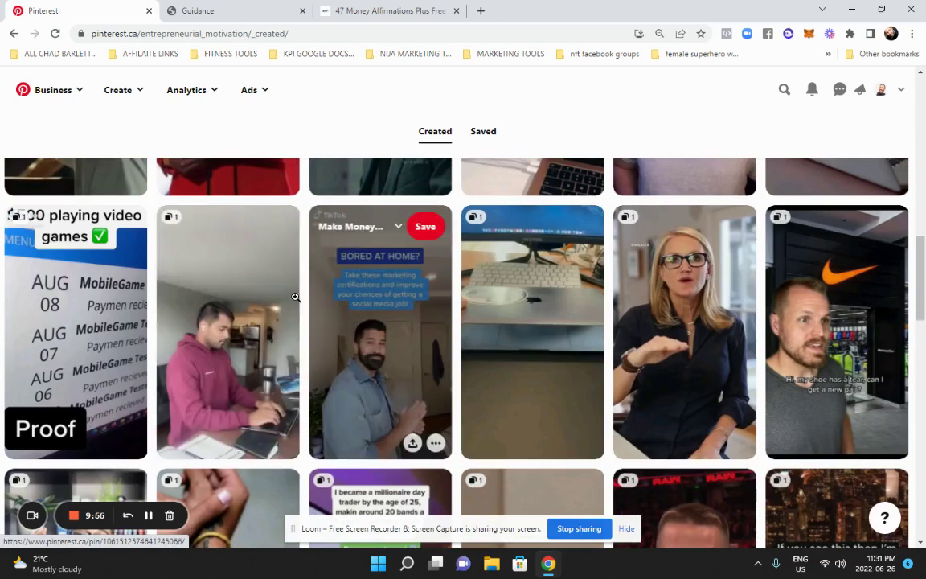
Step: Examine the "Marketing certifications" video pin and open the "Make Passive Income By Selling Journals on Amazon" pin from the related ones
click(351, 327)
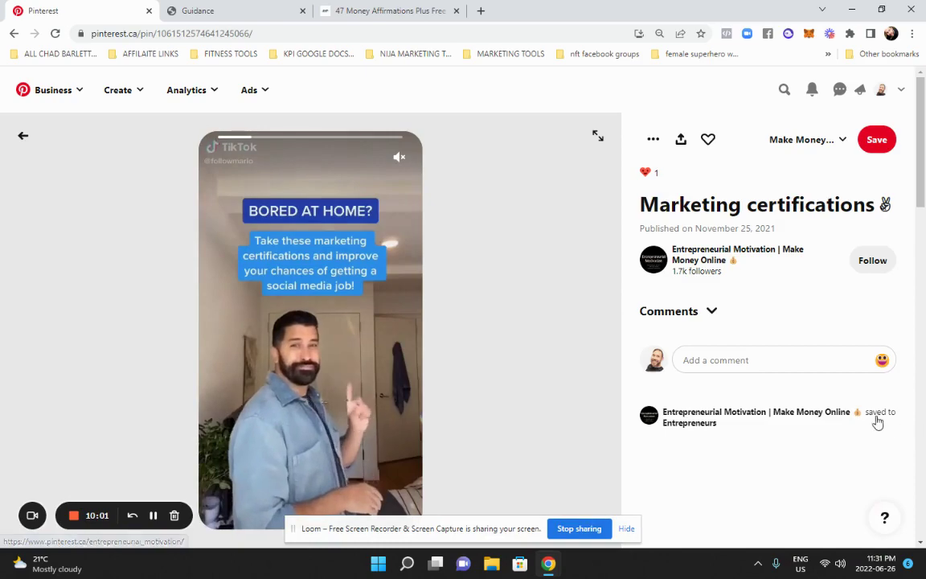
scroll(877, 422, down, 5)
scroll(736, 303, up, 5)
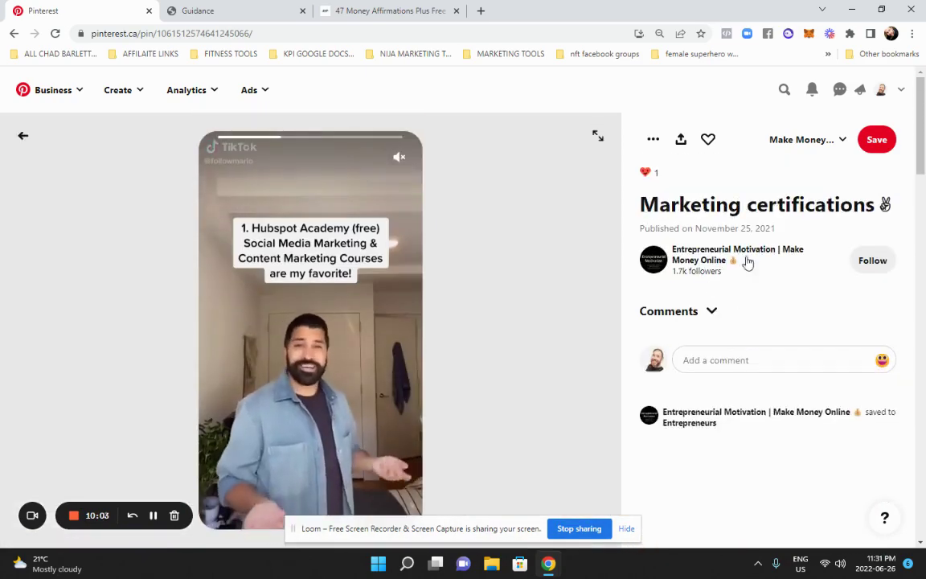
scroll(695, 380, down, 5)
click(374, 402)
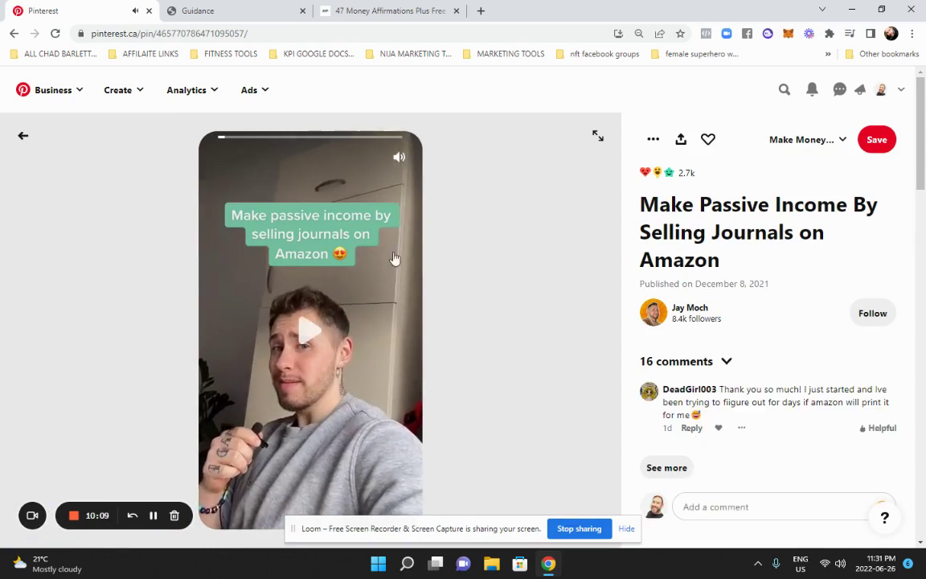
Step: Leave the journals pin and close the Pinterest and 47 Money Affirmations pages, keeping the QuestMortgage Guidance page open
click(22, 135)
click(148, 11)
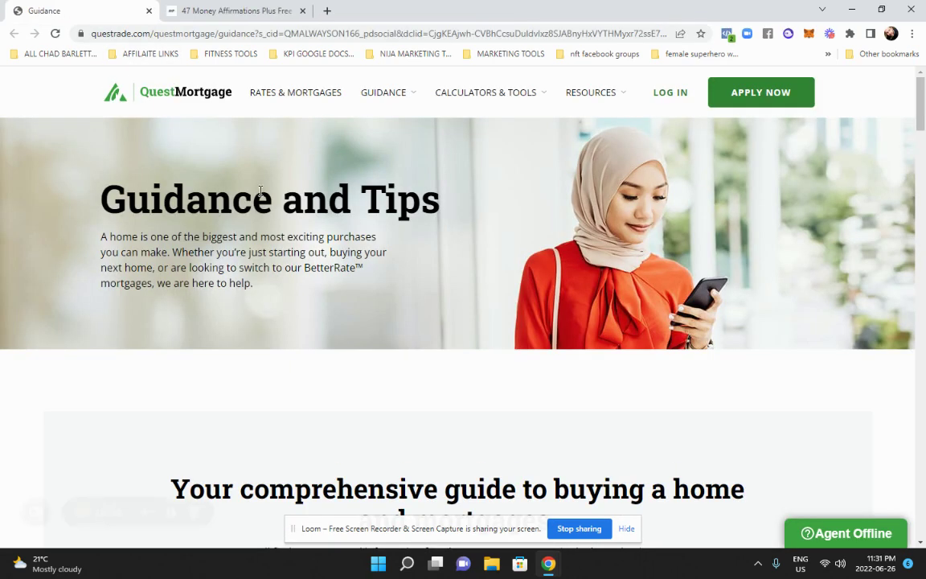
click(215, 11)
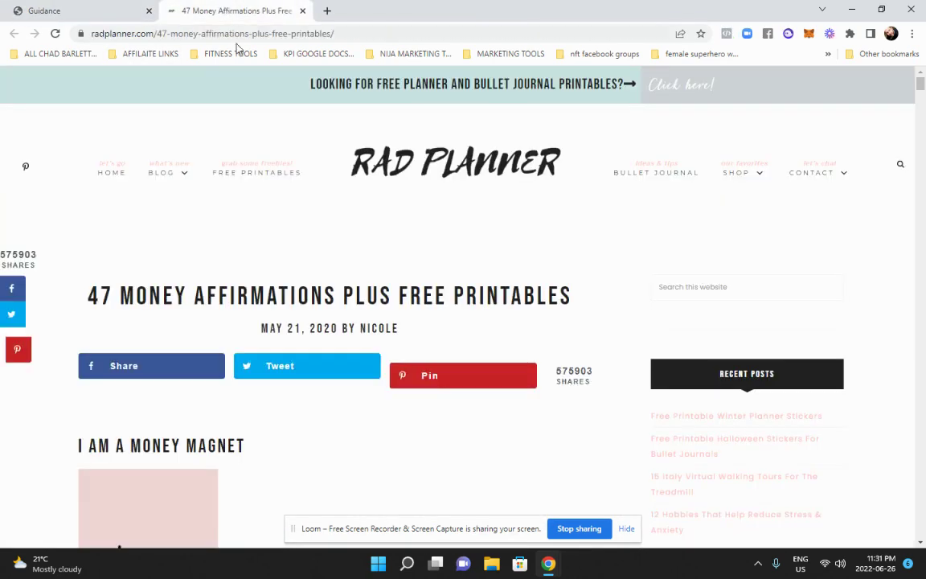
click(303, 11)
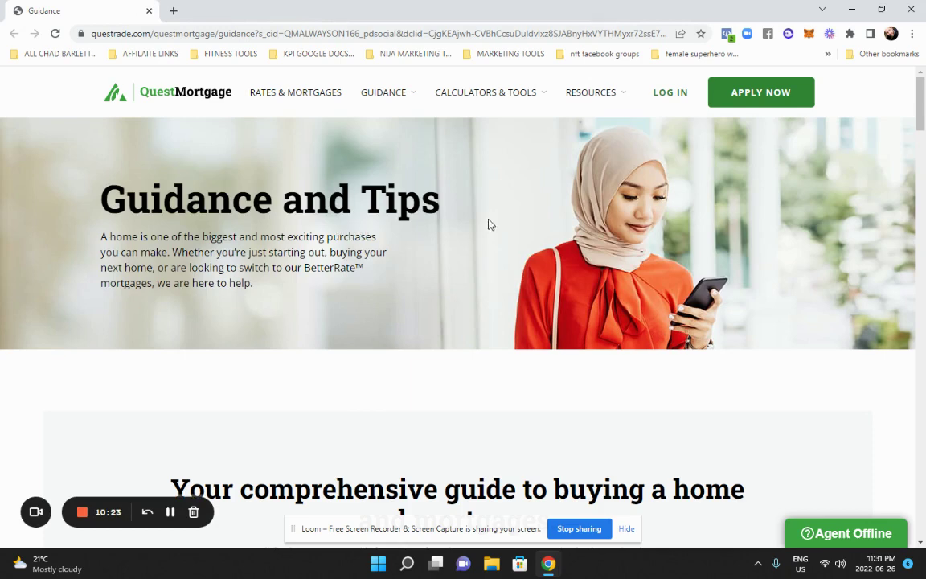
Step: Search Google for "tiktok downloader" in place of the QuestMortgage page
click(177, 33)
mouse_move(373, 126)
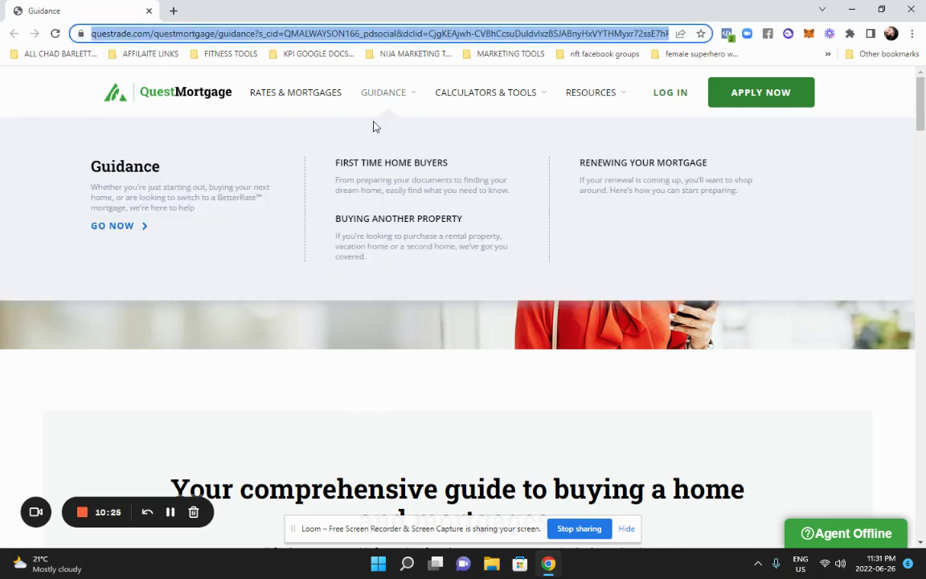
text(tiktok downloader)
key(Return)
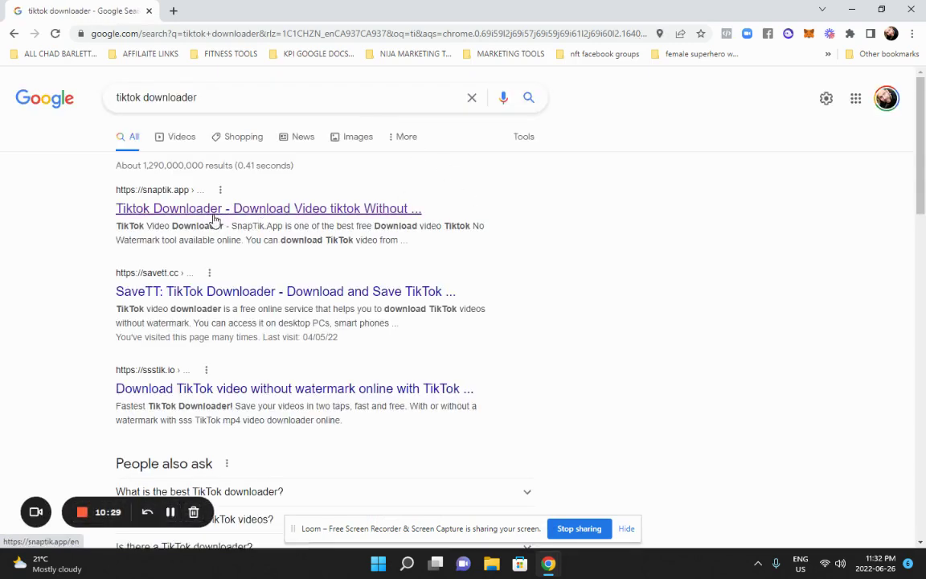
Step: Open the SnapTik result and paste the copied Loom share link into its TikTok link field
click(216, 210)
click(375, 266)
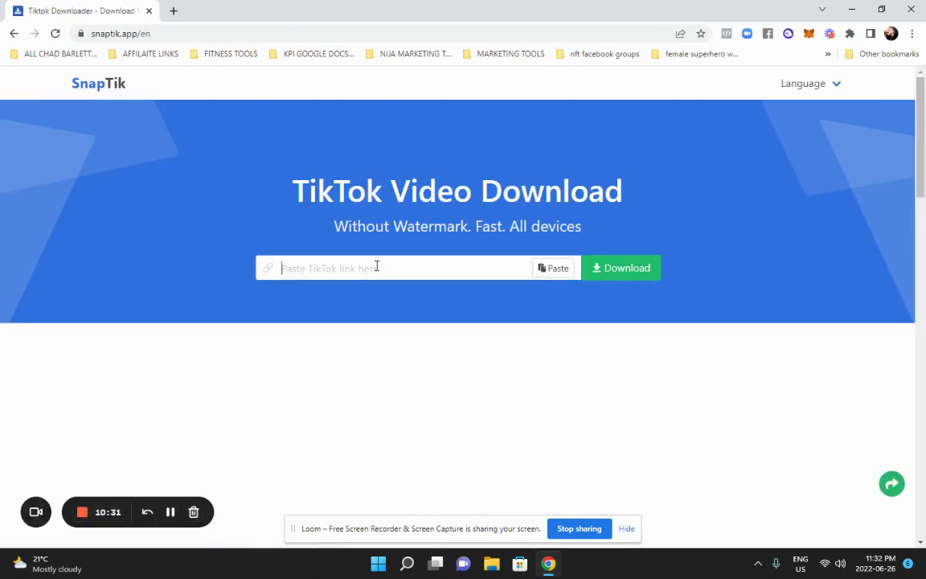
key(ctrl+v)
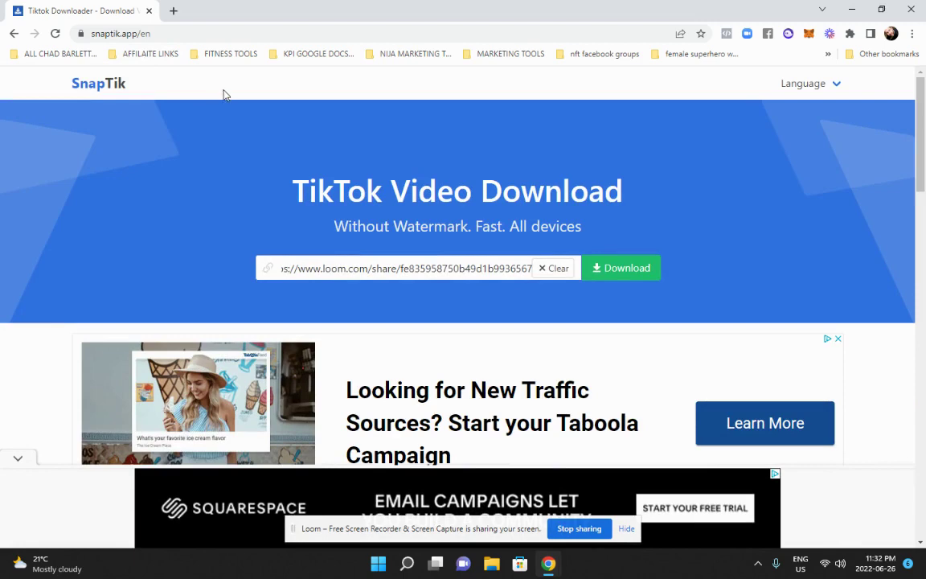
Step: View the OFFEO Youtube Video Downloader page, then return to SnapTik and look through its download page
key(alt+Tab)
key(alt+Tab)
key(alt+Tab)
key(alt+Tab)
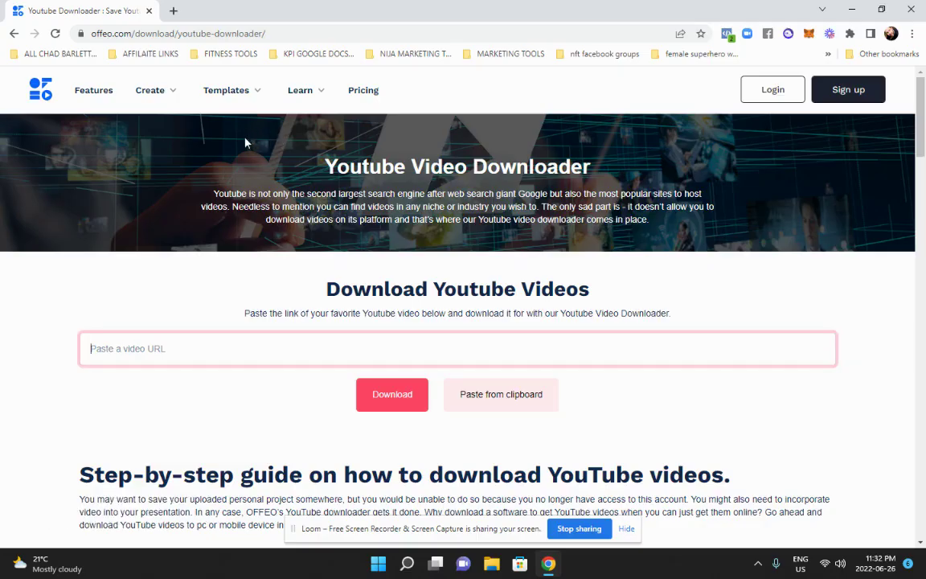
key(alt+Tab)
key(alt+Tab)
scroll(394, 292, down, 15)
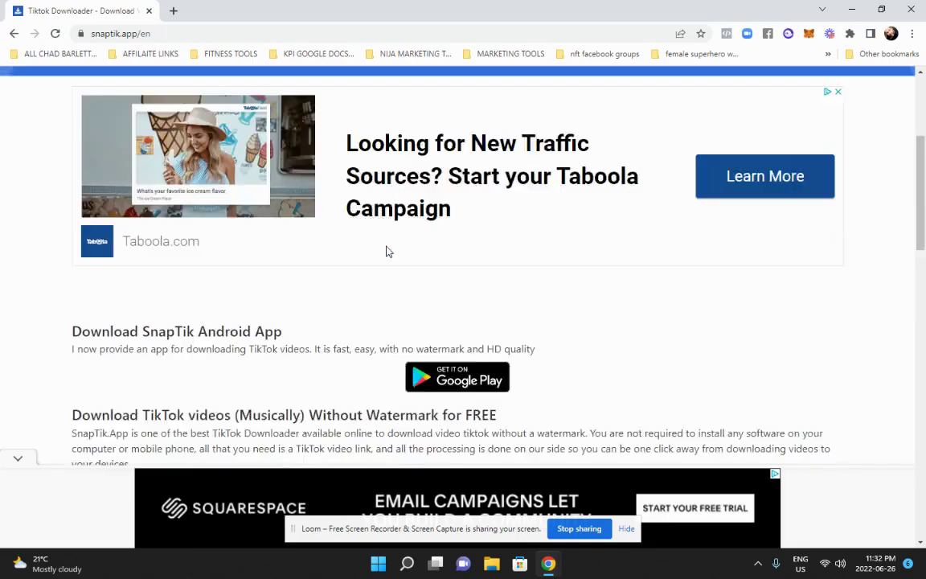
scroll(287, 239, up, 15)
Step: Switch to the SocialPilot window, view the empty Create Post form and bring up the SocialPilot homepage
key(alt+Tab)
key(alt+Tab)
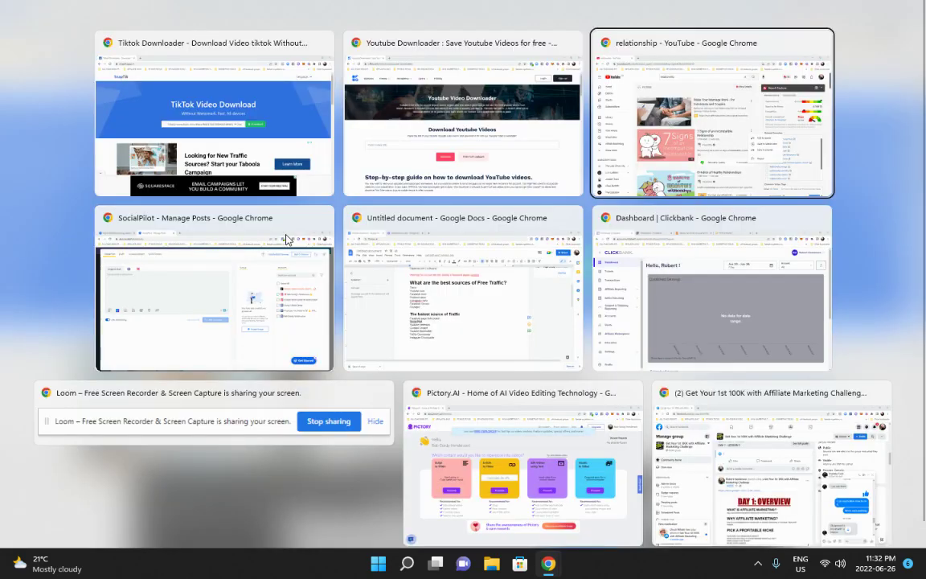
key(alt+Tab)
key(alt+Tab)
key(alt+Tab)
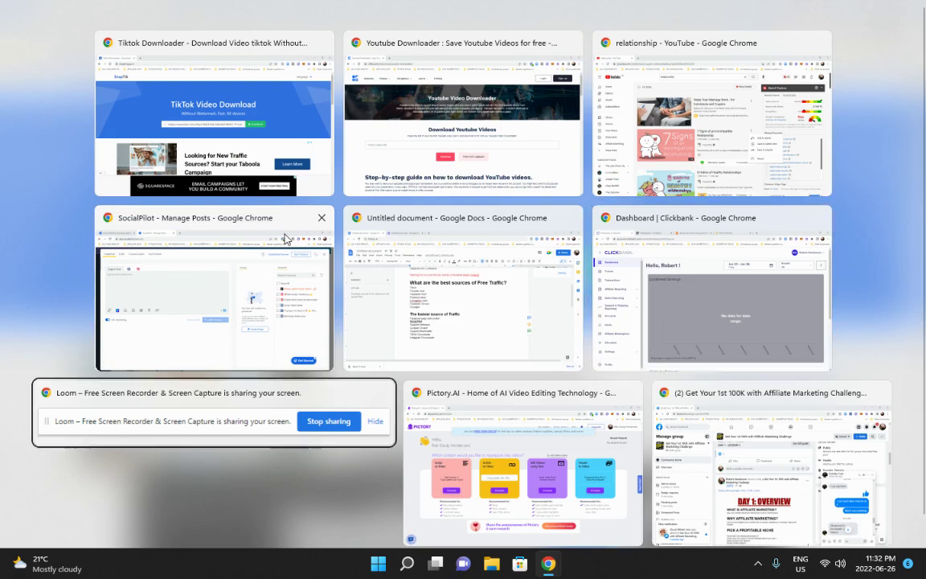
key(alt+Tab)
click(238, 294)
click(129, 198)
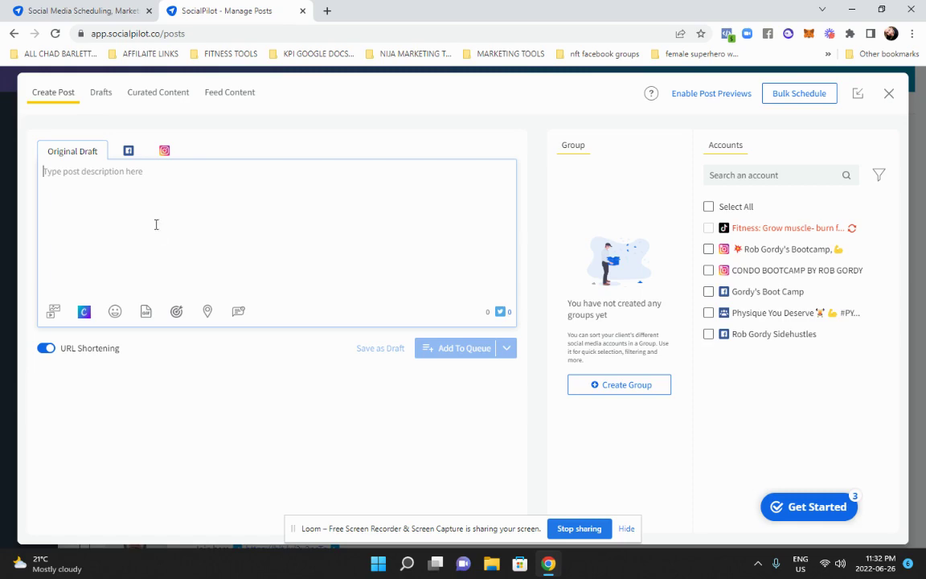
click(37, 11)
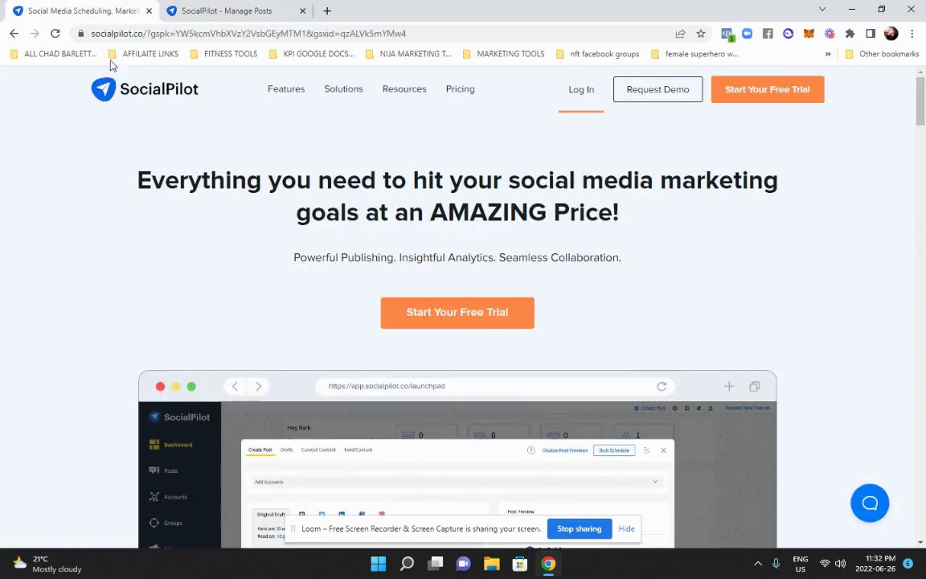
Step: Switch to the Google Docs traffic notes and point out Youtube commons and Youtube downloader under "The fastest source of Traffic"
key(alt+Tab)
key(Tab)
key(alt+Tab)
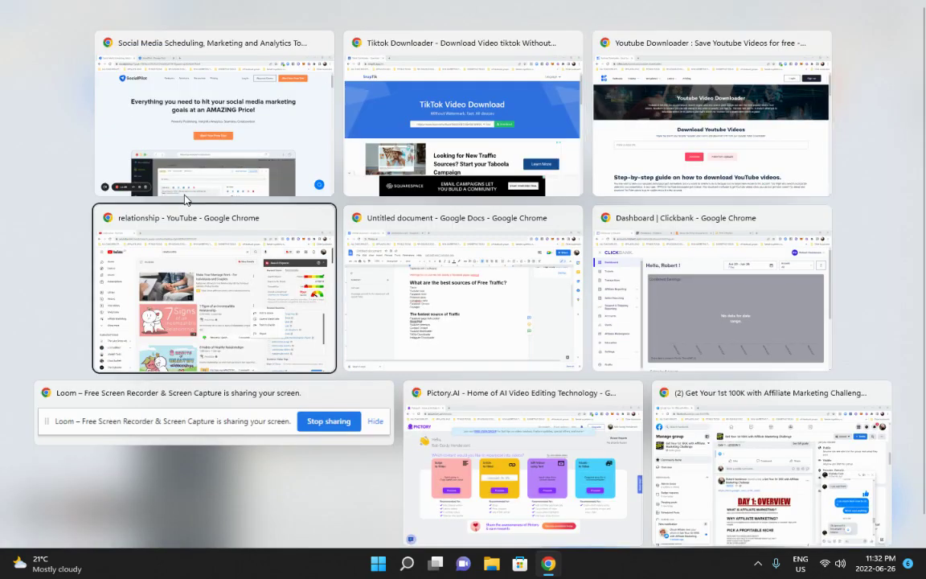
key(alt+Tab)
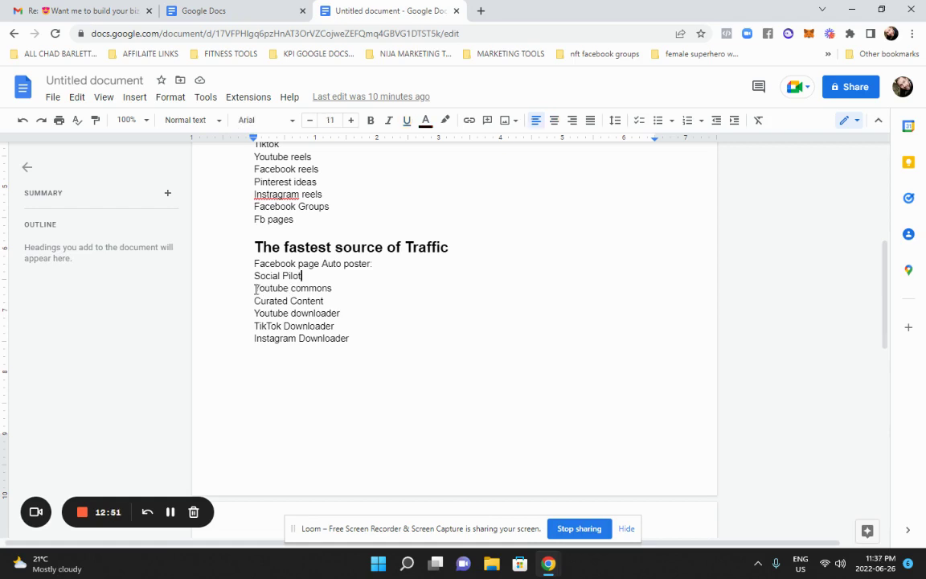
drag(254, 288, 313, 288)
click(312, 288)
click(292, 313)
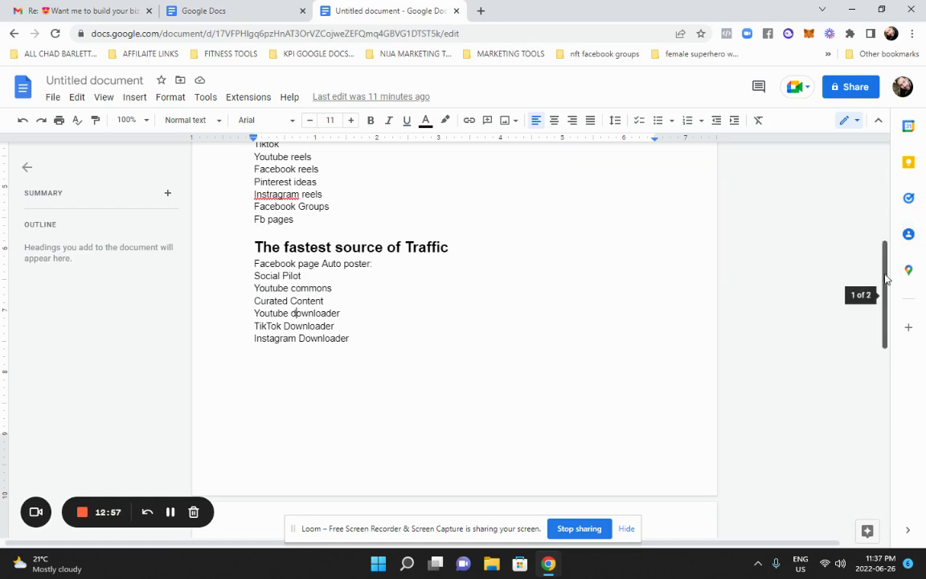
Step: Go to the "What do I create or post?" section and highlight the line "What ever you love to talk about" while reading it
drag(888, 277, 904, 366)
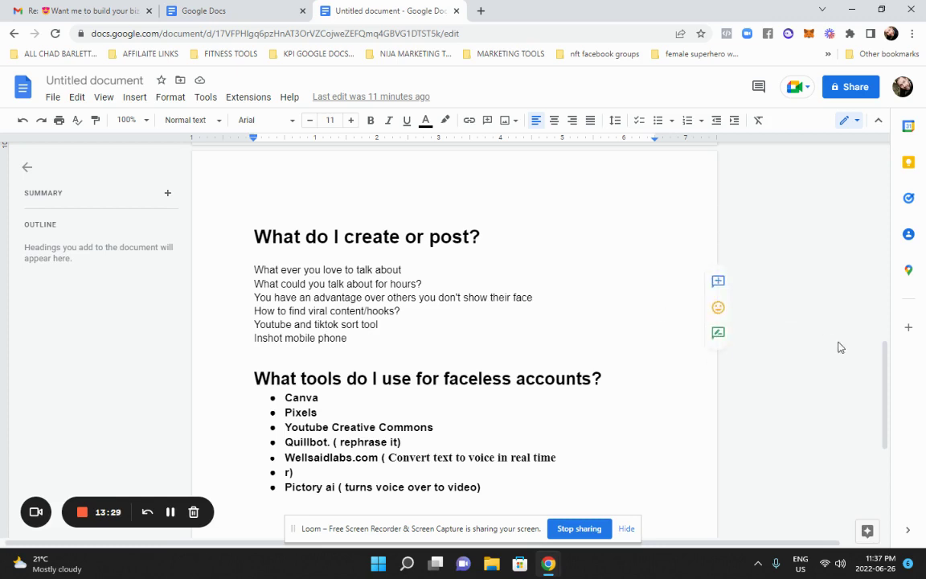
scroll(793, 330, down, 1)
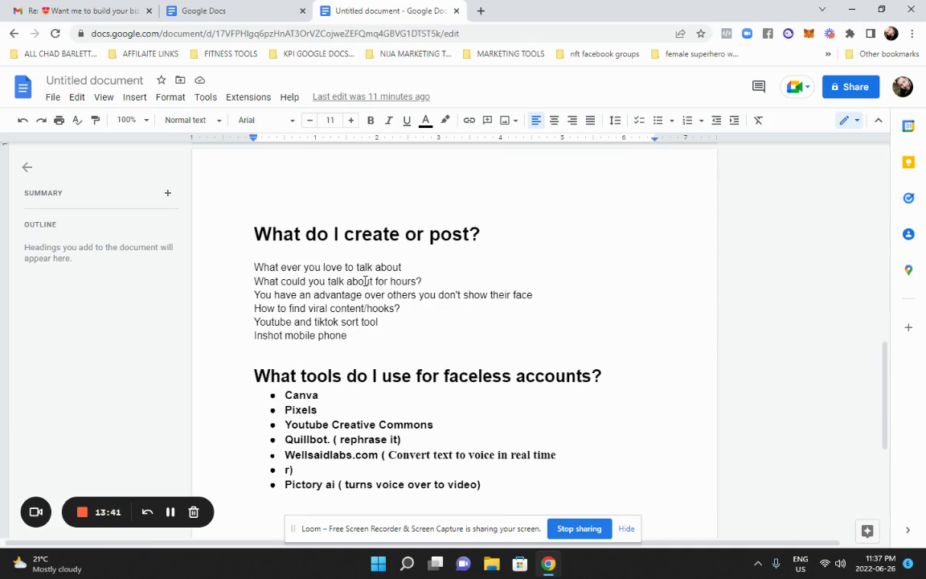
click(255, 268)
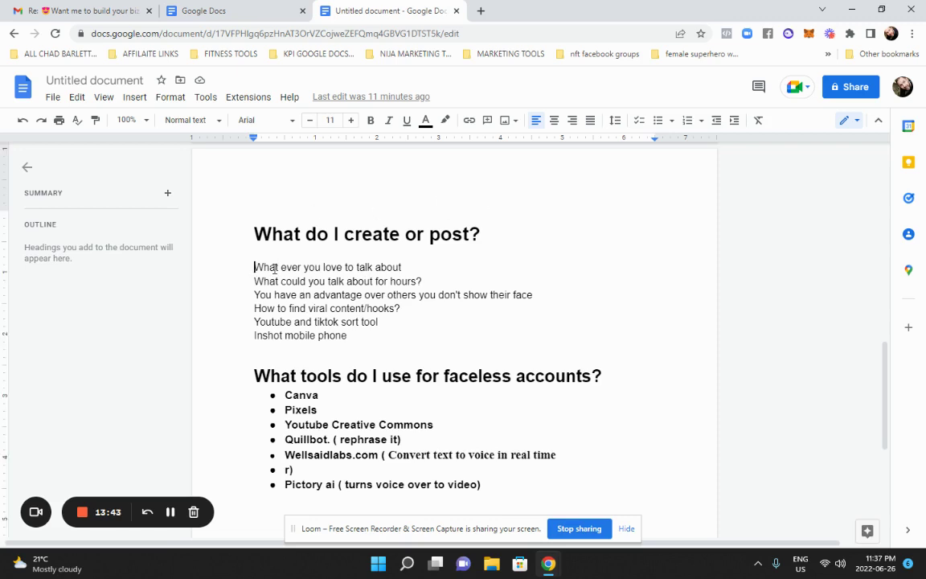
drag(274, 267, 368, 322)
click(374, 267)
drag(255, 268, 416, 264)
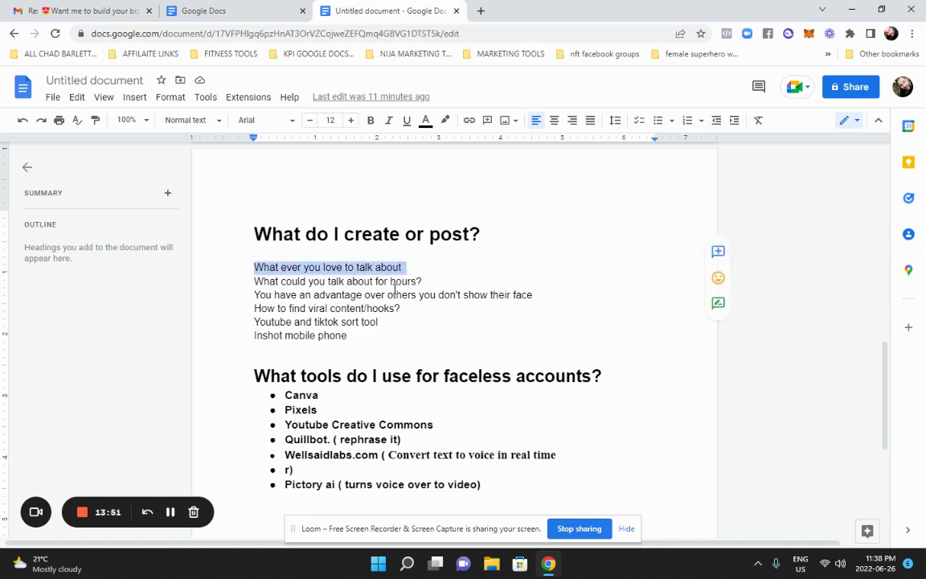
click(424, 281)
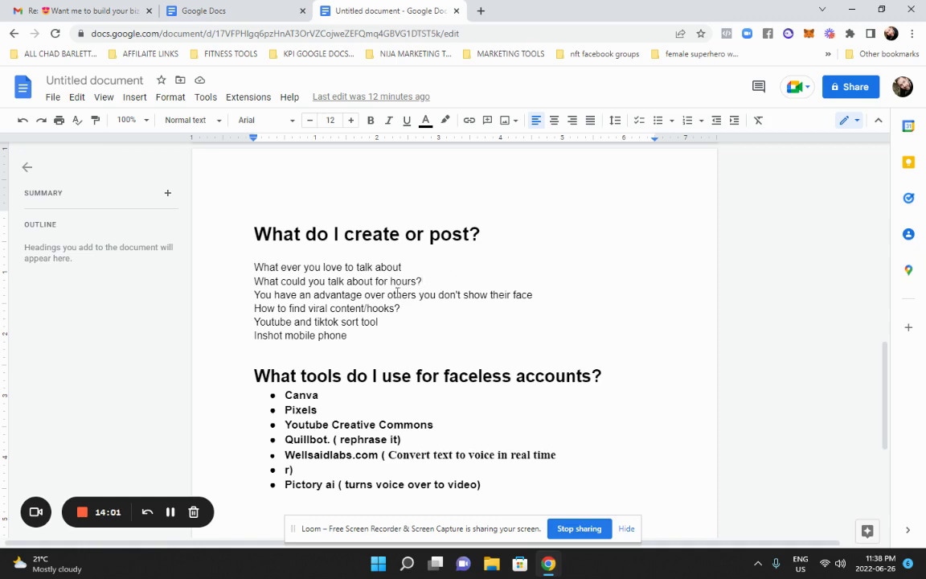
scroll(435, 312, down, 1)
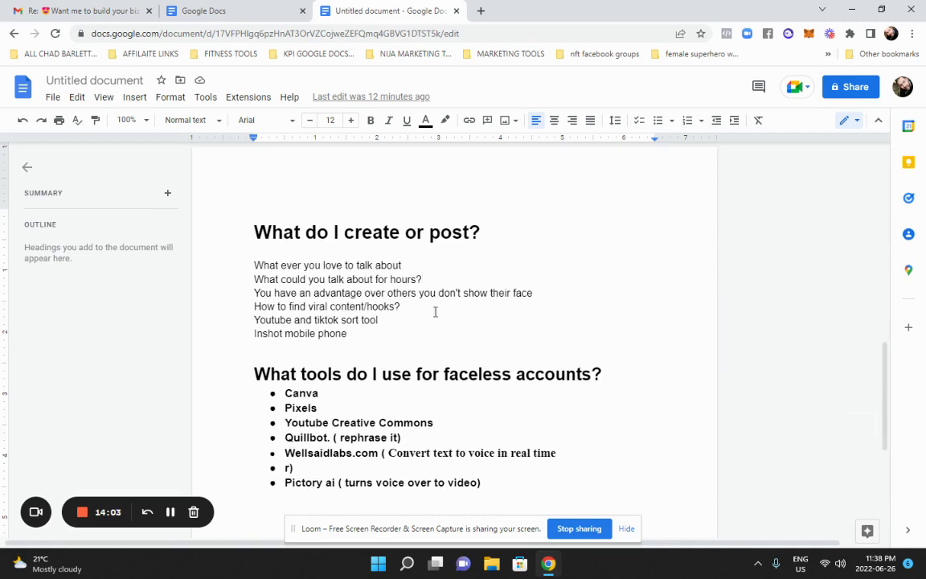